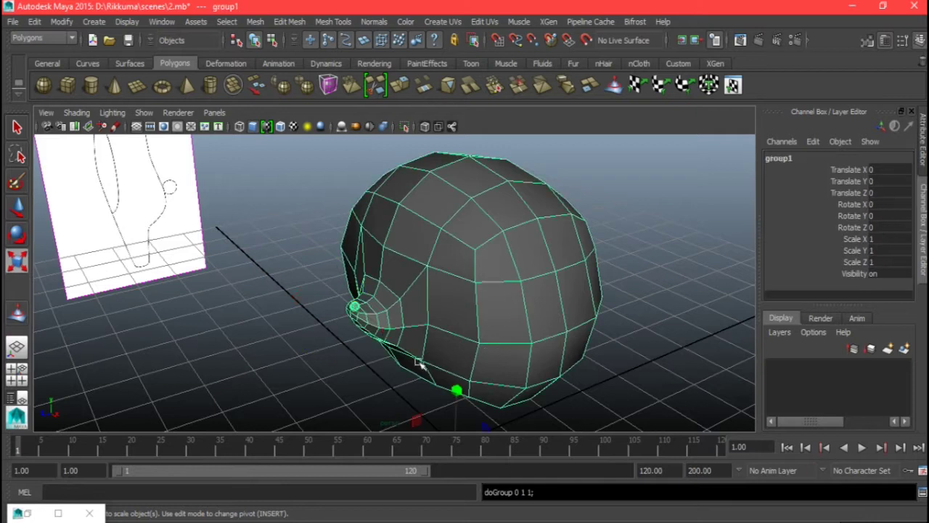
Select the bear head mesh on its own and view it from the front in perspective.
{"action": "left_click", "coordinate": [394, 321]}
{"action": "left_click", "coordinate": [274, 383]}
{"action": "left_click", "coordinate": [422, 328]}
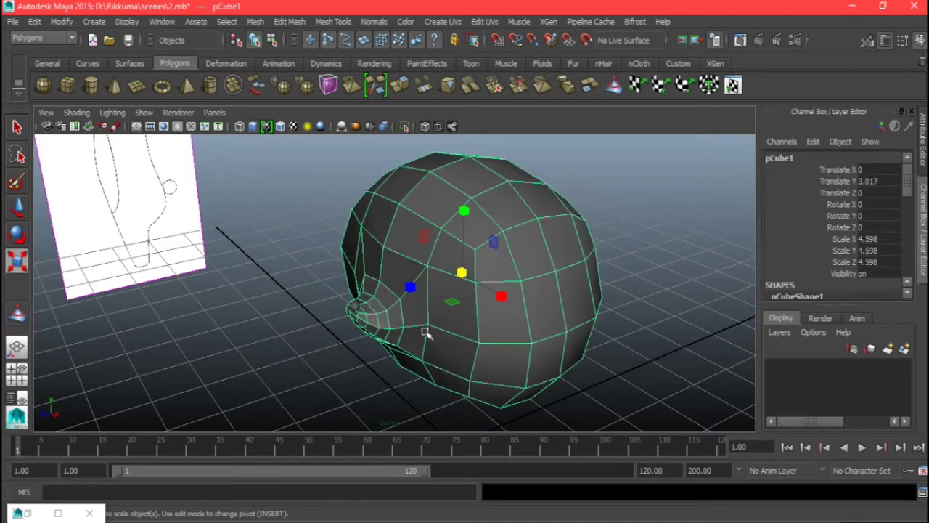
{"action": "left_click", "coordinate": [353, 312]}
{"action": "left_click", "coordinate": [342, 377]}
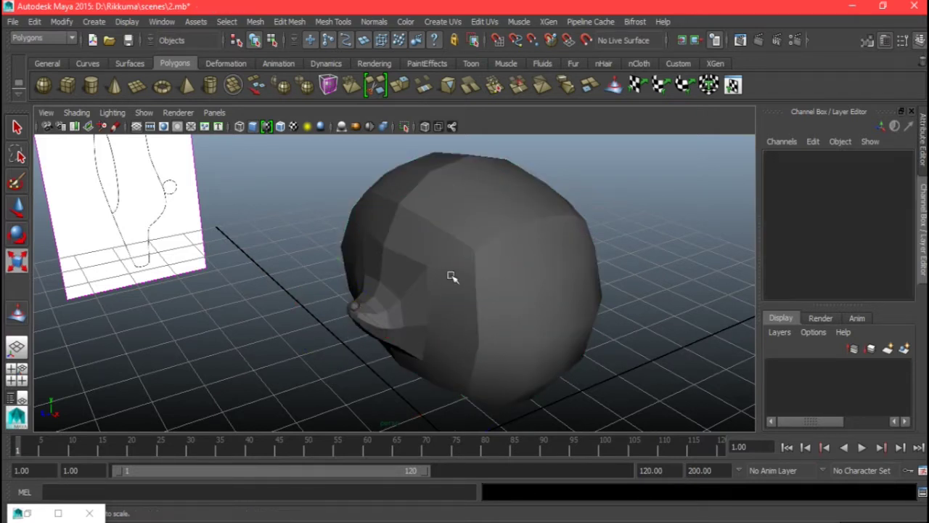
{"action": "left_click", "coordinate": [451, 276]}
{"action": "left_click_drag", "start_coordinate": [389, 306], "coordinate": [438, 313], "text": "alt"}
{"action": "middle_click_drag", "start_coordinate": [426, 263], "coordinate": [404, 305], "text": "alt"}
{"action": "left_click_drag", "start_coordinate": [405, 305], "coordinate": [433, 303], "text": "alt"}
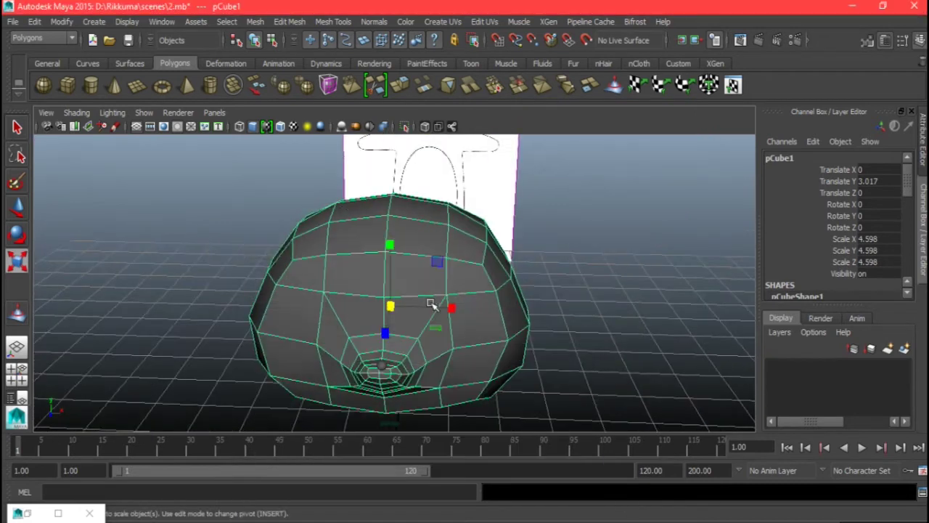
Compare the head mesh with the bear reference drawing in the front, side and perspective views.
{"action": "key", "text": "space"}
{"action": "key", "text": "space"}
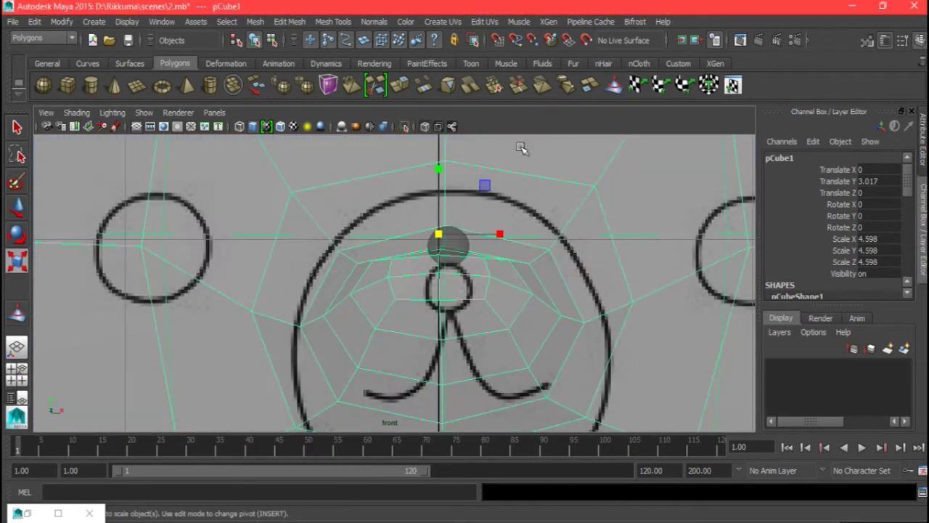
{"action": "key", "text": "space"}
{"action": "left_click_drag", "start_coordinate": [399, 279], "coordinate": [413, 180]}
{"action": "key", "text": "space"}
{"action": "middle_click_drag", "start_coordinate": [434, 269], "coordinate": [411, 319], "text": "alt"}
{"action": "right_click_drag", "start_coordinate": [410, 319], "coordinate": [360, 131], "text": "alt"}
{"action": "left_click_drag", "start_coordinate": [380, 290], "coordinate": [368, 299], "text": "alt"}
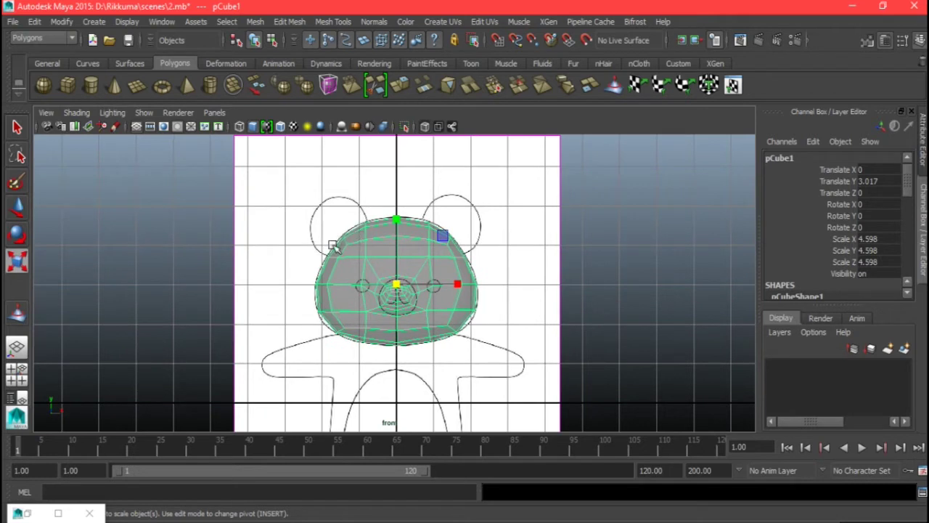
{"action": "key", "text": "space"}
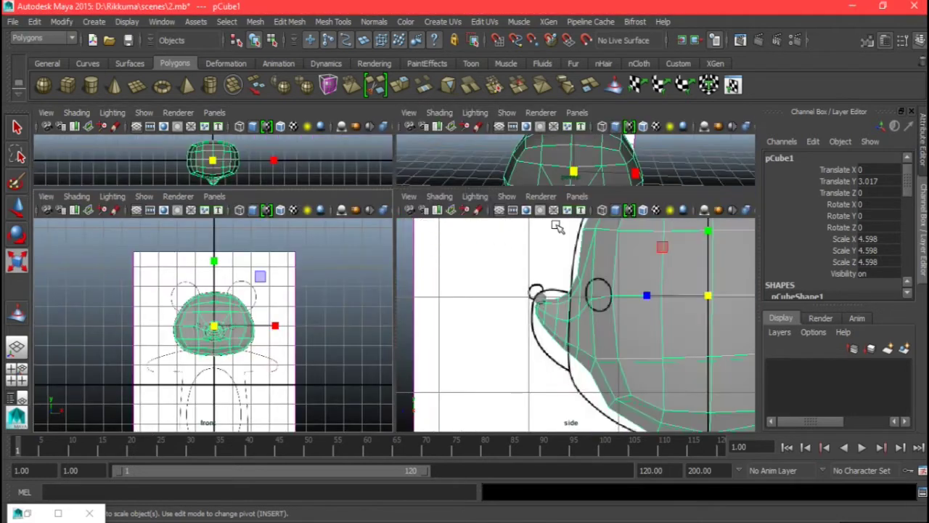
{"action": "key", "text": "space"}
{"action": "middle_click_drag", "start_coordinate": [570, 222], "coordinate": [565, 246], "text": "alt"}
{"action": "mouse_move", "coordinate": [475, 275]}
{"action": "left_mouse_down", "text": "alt"}
{"action": "mouse_move", "coordinate": [560, 280]}
{"action": "mouse_move", "coordinate": [476, 289]}
{"action": "left_mouse_up", "text": "alt"}
{"action": "middle_click_drag", "start_coordinate": [417, 256], "coordinate": [464, 263], "text": "alt"}
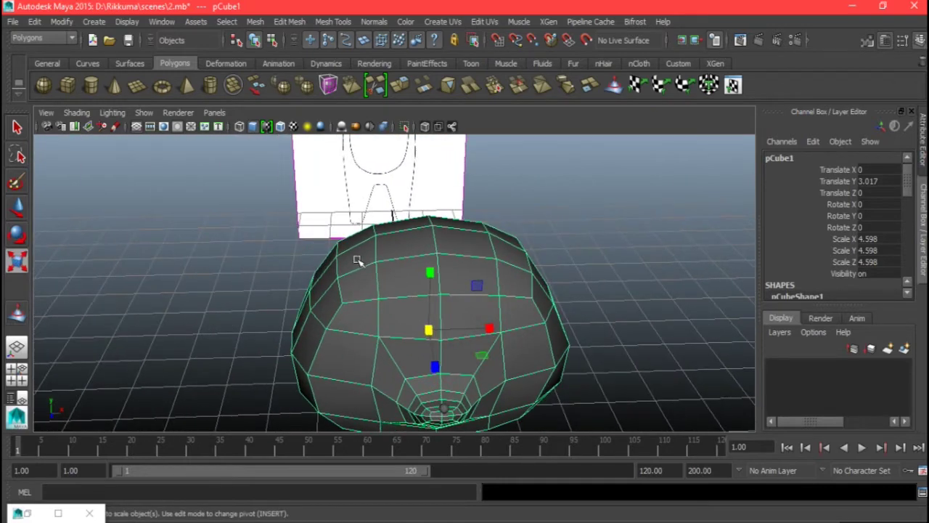
Extrude the two adjacent faces on the head's upper side where the ear begins.
{"action": "left_click_drag", "start_coordinate": [353, 263], "coordinate": [394, 254], "text": "alt"}
{"action": "right_click_drag", "start_coordinate": [338, 268], "coordinate": [332, 230]}
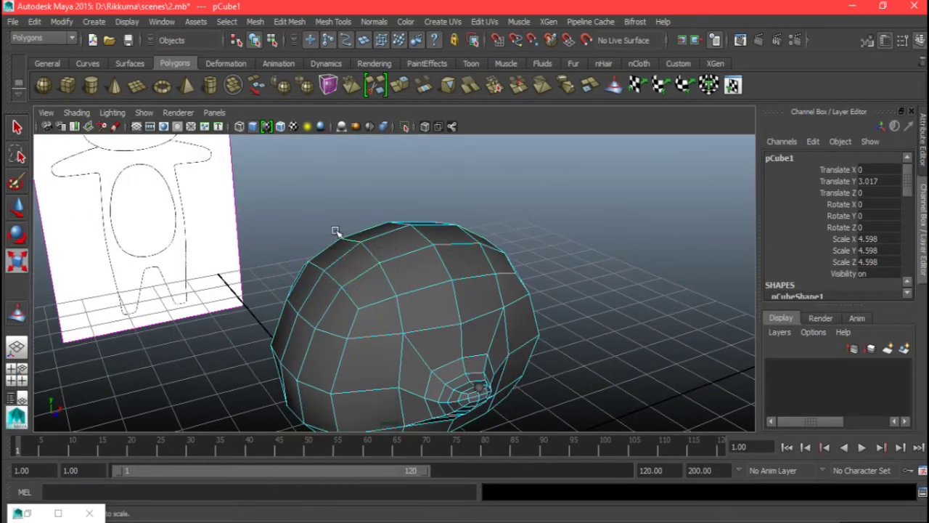
{"action": "left_click", "coordinate": [344, 270]}
{"action": "left_click", "coordinate": [317, 289], "text": "shift"}
{"action": "left_click_drag", "start_coordinate": [328, 292], "coordinate": [409, 300], "text": "alt"}
{"action": "middle_click_drag", "start_coordinate": [394, 292], "coordinate": [396, 297], "text": "alt"}
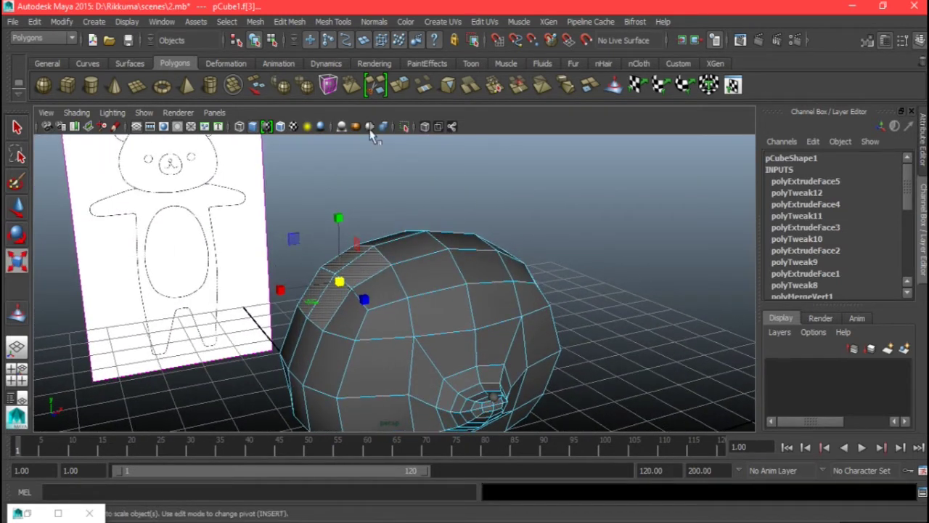
{"action": "left_click", "coordinate": [400, 86]}
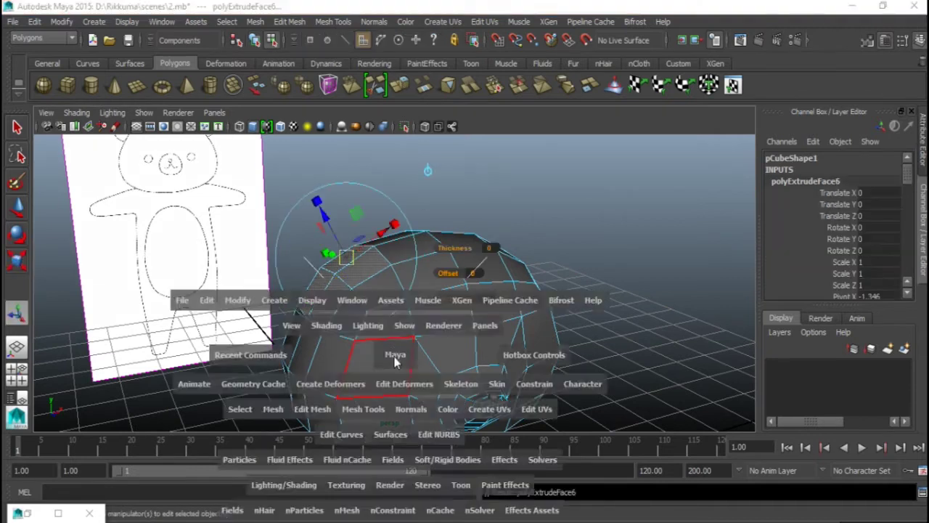
Move the extruded ear faces upward into the reference ear outline in the front view.
{"action": "key", "text": "space"}
{"action": "scroll", "coordinate": [243, 330], "scroll_direction": "up", "scroll_amount": 7}
{"action": "middle_click_drag", "start_coordinate": [205, 272], "coordinate": [324, 364], "text": "alt"}
{"action": "scroll", "coordinate": [296, 333], "scroll_direction": "up", "scroll_amount": 2}
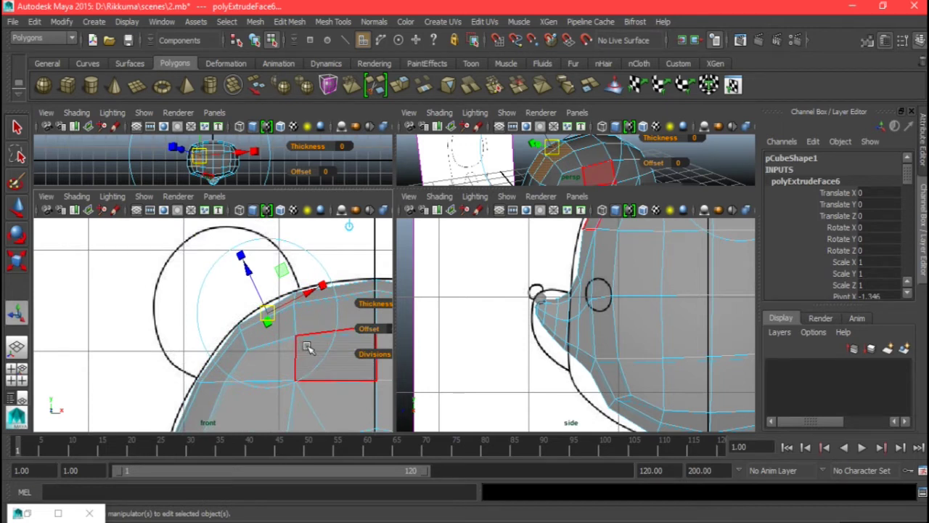
{"action": "key", "text": "w"}
{"action": "left_click_drag", "start_coordinate": [247, 267], "coordinate": [235, 249]}
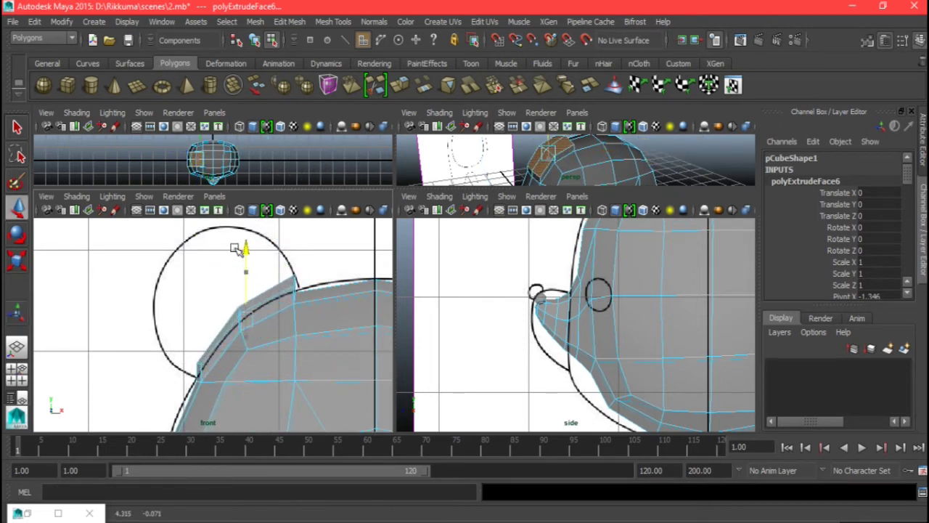
{"action": "key", "text": "ctrl+z"}
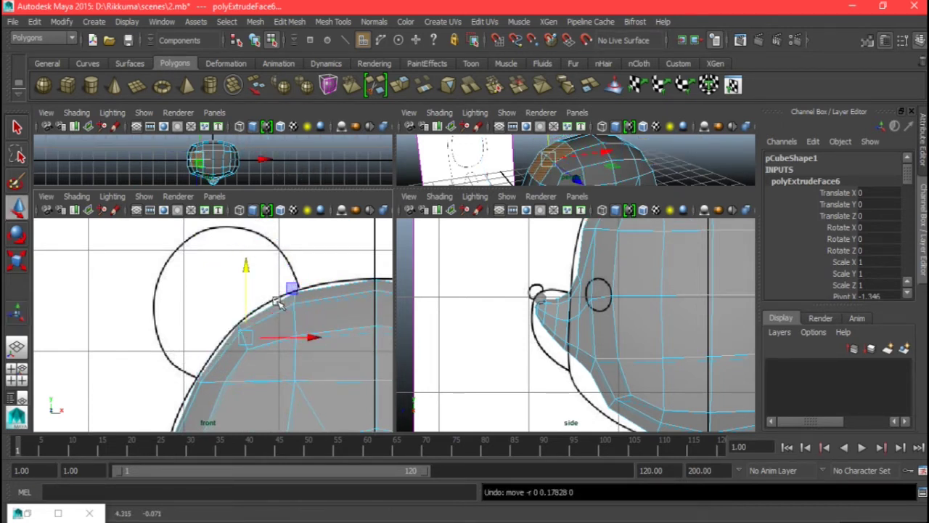
{"action": "left_click_drag", "start_coordinate": [245, 269], "coordinate": [241, 246]}
Scale the extruded ear faces and shift them outward to match the width of the ear outline's base.
{"action": "key", "text": "r"}
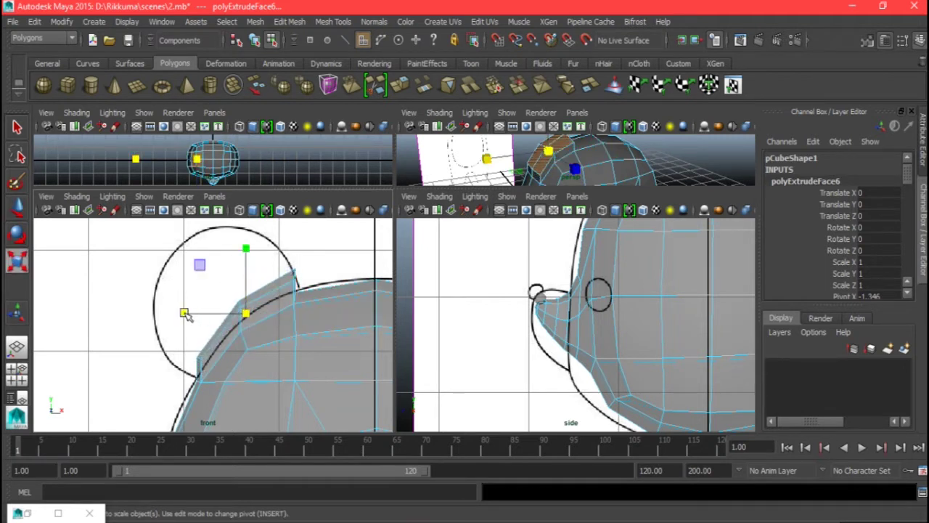
{"action": "mouse_move", "coordinate": [245, 313]}
{"action": "left_mouse_down"}
{"action": "mouse_move", "coordinate": [254, 309]}
{"action": "mouse_move", "coordinate": [227, 311]}
{"action": "mouse_move", "coordinate": [253, 306]}
{"action": "mouse_move", "coordinate": [238, 320]}
{"action": "left_mouse_up"}
{"action": "key", "text": "w"}
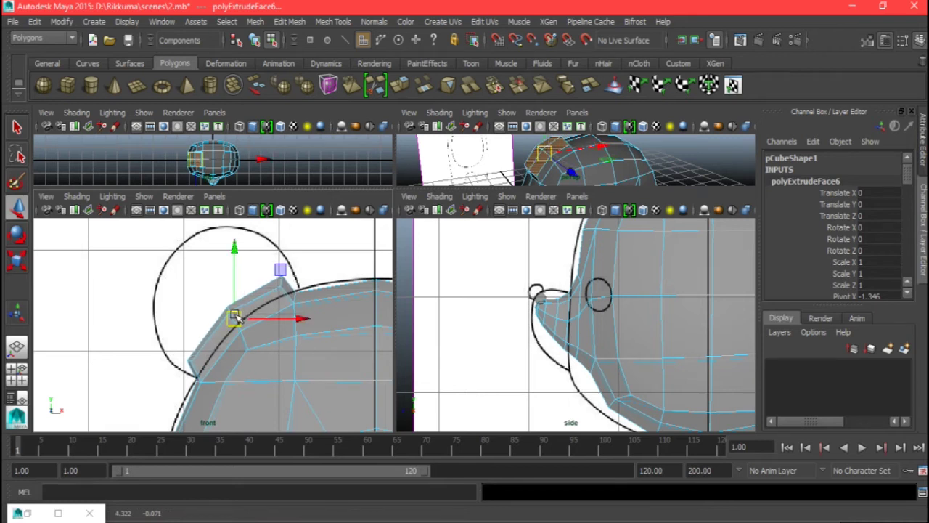
{"action": "key", "text": "r"}
{"action": "left_click_drag", "start_coordinate": [236, 316], "coordinate": [249, 318]}
Check the ear faces from other views and nudge their position against the front reference outline.
{"action": "middle_click_drag", "start_coordinate": [665, 279], "coordinate": [576, 398], "text": "alt"}
{"action": "left_click_drag", "start_coordinate": [604, 155], "coordinate": [585, 163], "text": "alt"}
{"action": "left_click_drag", "start_coordinate": [496, 187], "coordinate": [494, 242]}
{"action": "key", "text": "space"}
{"action": "middle_click_drag", "start_coordinate": [513, 299], "coordinate": [489, 319], "text": "alt"}
{"action": "key", "text": "w"}
{"action": "left_click_drag", "start_coordinate": [416, 289], "coordinate": [417, 285]}
{"action": "middle_click_drag", "start_coordinate": [421, 223], "coordinate": [431, 250], "text": "alt"}
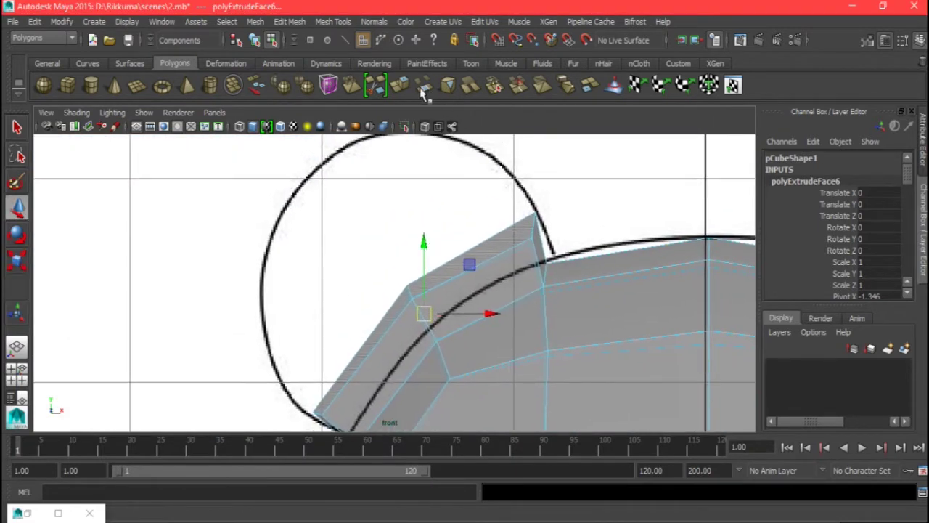
Extrude the ear faces a second time, move them outward and scale them to the ear outline.
{"action": "left_click", "coordinate": [400, 86]}
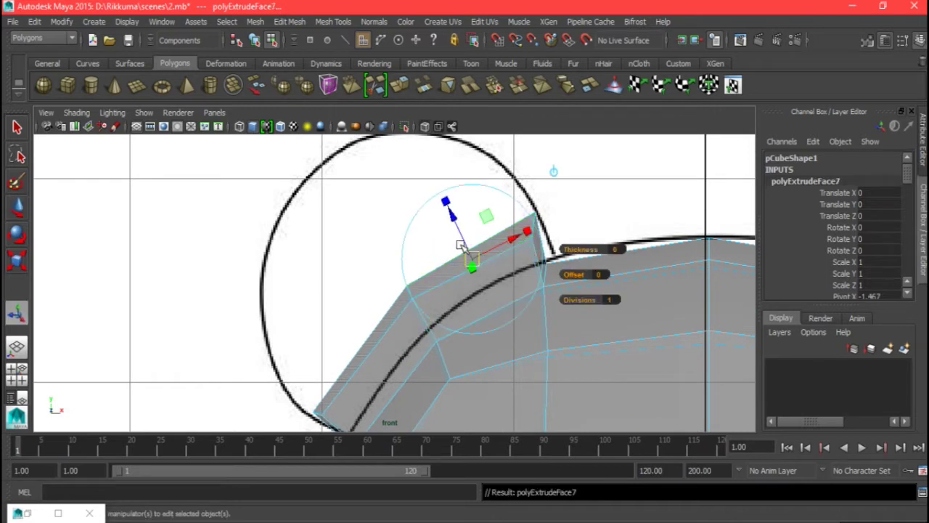
{"action": "key", "text": "w"}
{"action": "left_click_drag", "start_coordinate": [424, 244], "coordinate": [416, 211]}
{"action": "key", "text": "r"}
{"action": "mouse_move", "coordinate": [424, 278]}
{"action": "left_mouse_down"}
{"action": "mouse_move", "coordinate": [398, 287]}
{"action": "mouse_move", "coordinate": [413, 277]}
{"action": "left_mouse_up"}
{"action": "key", "text": "w"}
{"action": "key", "text": "r"}
{"action": "middle_click_drag", "start_coordinate": [416, 251], "coordinate": [420, 264], "text": "alt"}
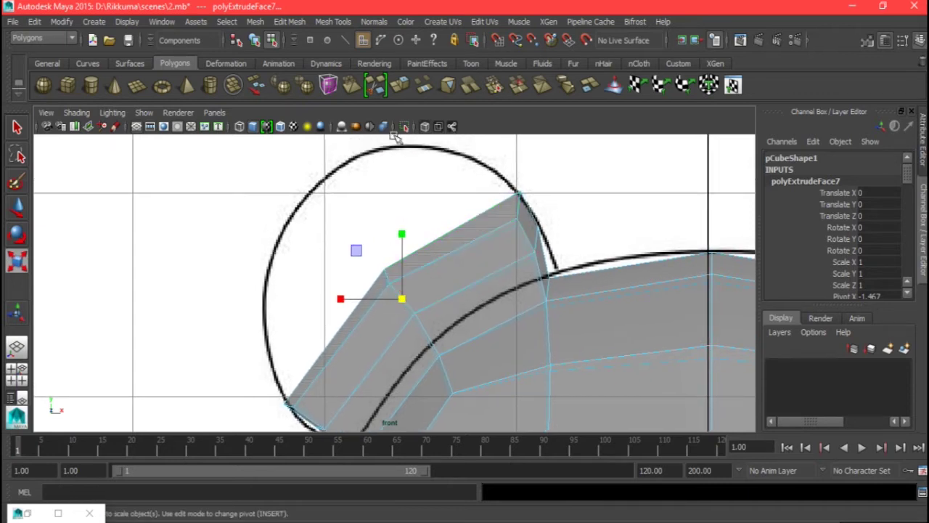
Extrude the ear's end faces a third time and scale them so their corners meet the outline.
{"action": "key", "text": "ctrl+e"}
{"action": "left_click_drag", "start_coordinate": [433, 198], "coordinate": [397, 173]}
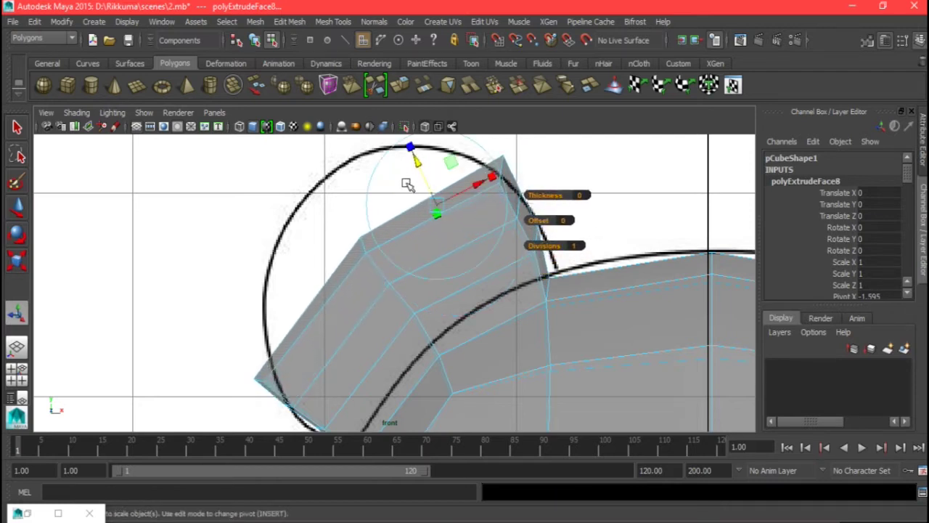
{"action": "key", "text": "r"}
{"action": "left_click_drag", "start_coordinate": [377, 268], "coordinate": [350, 269]}
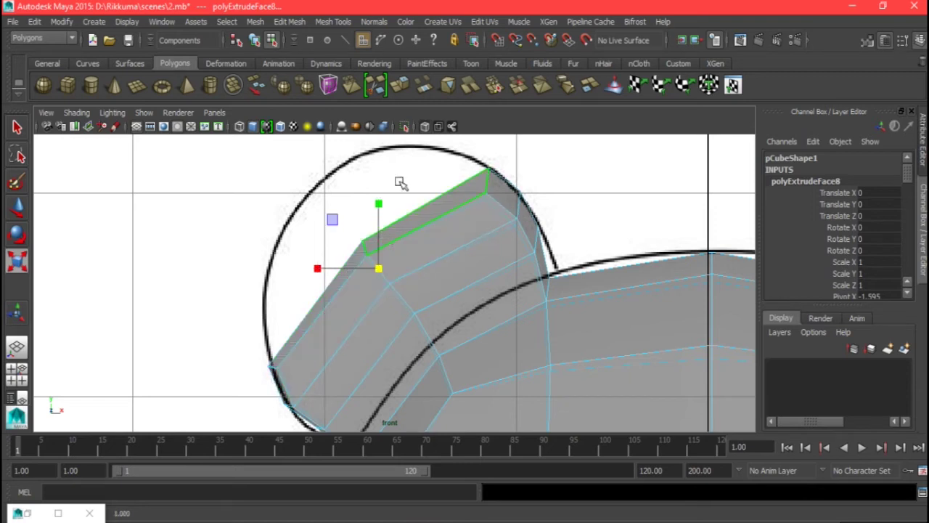
Add a fourth ear extrusion and scale its end faces to about 0.82 to follow the outline's curve.
{"action": "key", "text": "ctrl+e"}
{"action": "left_click_drag", "start_coordinate": [408, 170], "coordinate": [362, 150]}
{"action": "key", "text": "r"}
{"action": "left_click_drag", "start_coordinate": [356, 240], "coordinate": [312, 247]}
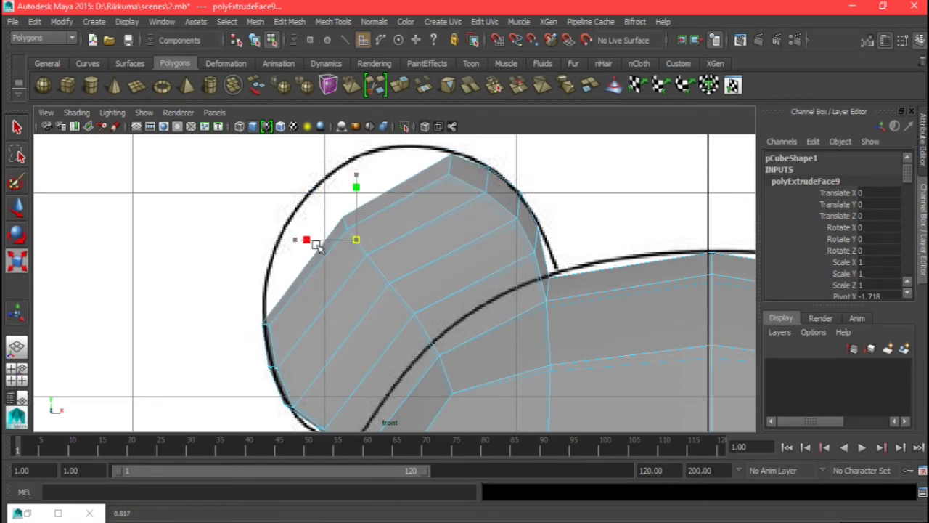
Add a fifth ear extrusion and scale its end faces to about 0.74 to follow the narrowing outline.
{"action": "left_click", "coordinate": [402, 87]}
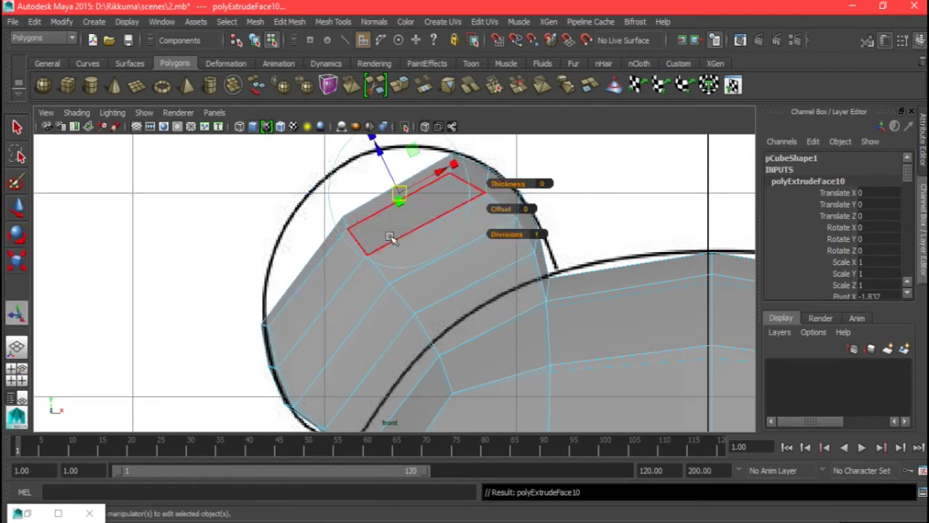
{"action": "left_click_drag", "start_coordinate": [378, 153], "coordinate": [338, 136]}
{"action": "key", "text": "r"}
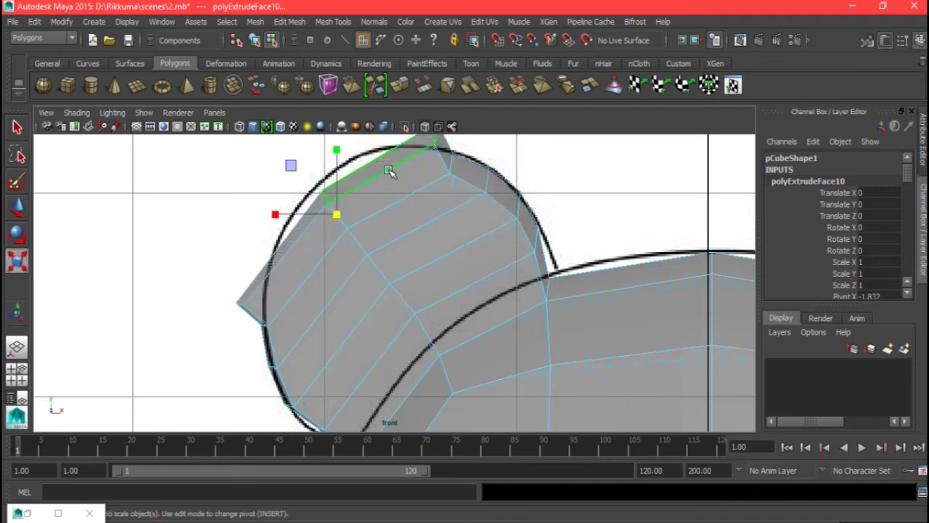
{"action": "left_click_drag", "start_coordinate": [336, 214], "coordinate": [290, 227]}
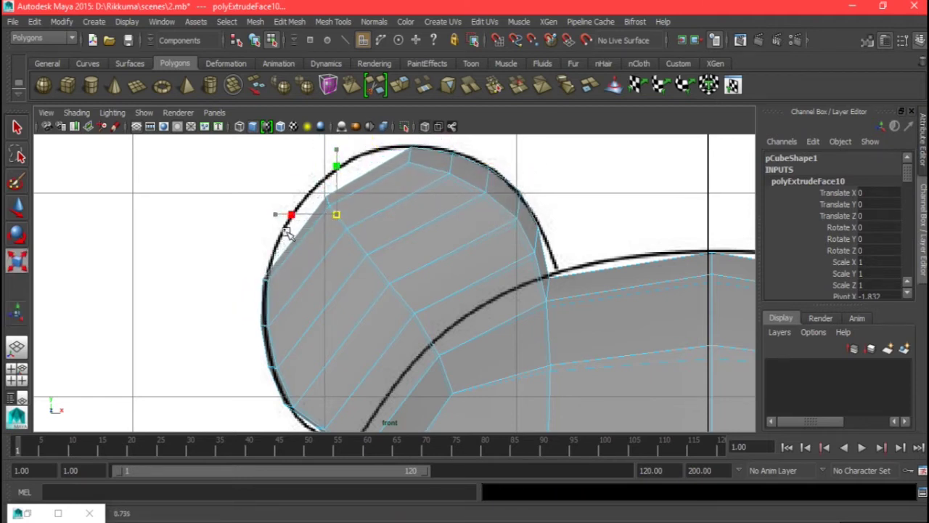
Add a sixth ear extrusion and shrink its end faces to fit the outline near the ear's tip.
{"action": "left_click", "coordinate": [398, 85]}
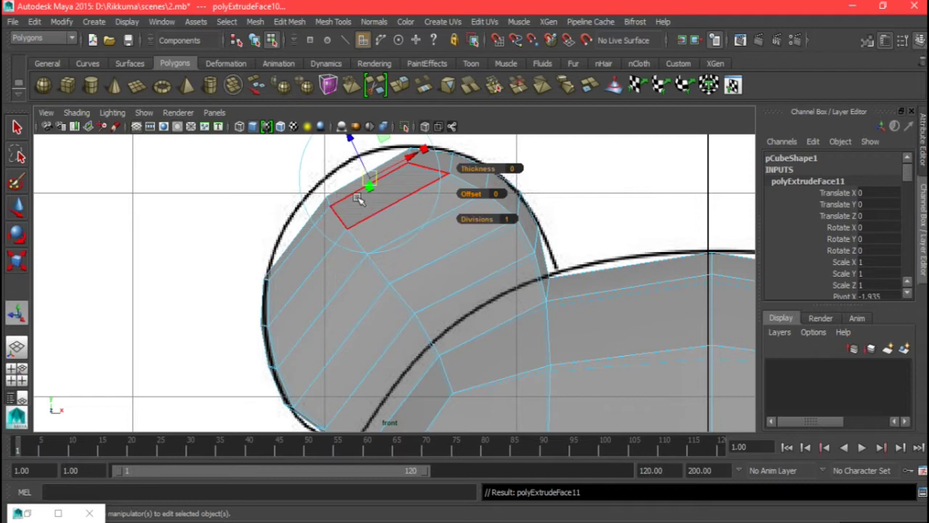
{"action": "left_click_drag", "start_coordinate": [349, 137], "coordinate": [327, 129]}
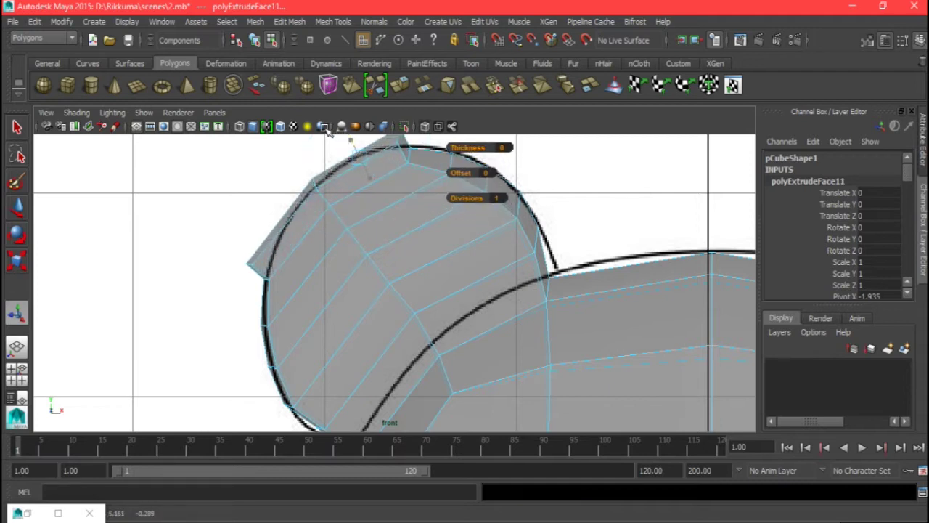
{"action": "key", "text": "r"}
{"action": "left_click_drag", "start_coordinate": [324, 197], "coordinate": [269, 208]}
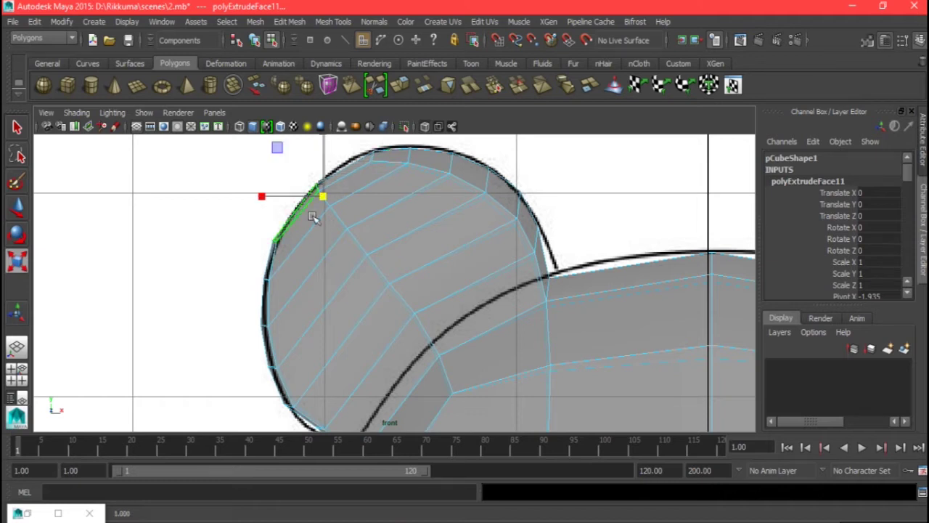
Close off the ear's tip with a short seventh extrusion, scaling its end faces down inside the outline.
{"action": "middle_click_drag", "start_coordinate": [376, 196], "coordinate": [392, 220], "text": "alt"}
{"action": "left_click", "coordinate": [402, 85]}
{"action": "left_click_drag", "start_coordinate": [340, 158], "coordinate": [333, 153]}
{"action": "key", "text": "e"}
{"action": "key", "text": "r"}
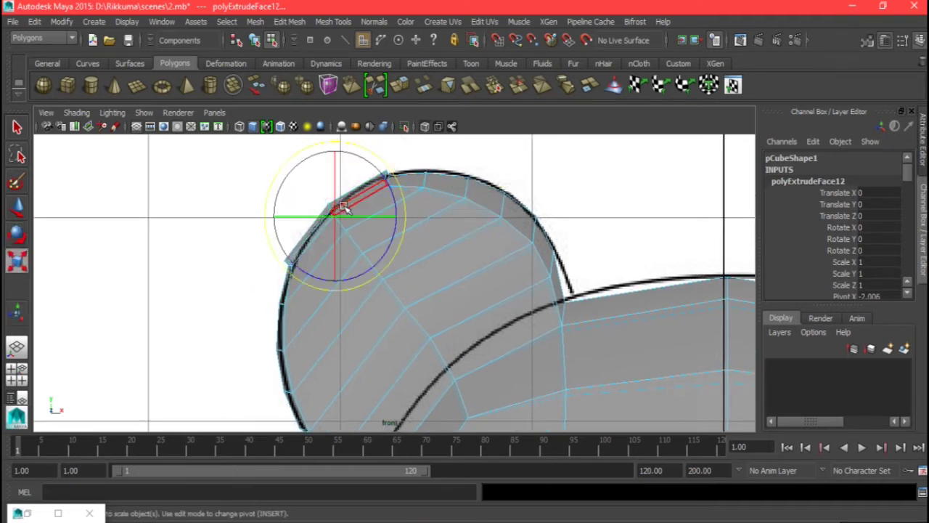
{"action": "left_click_drag", "start_coordinate": [335, 215], "coordinate": [311, 224]}
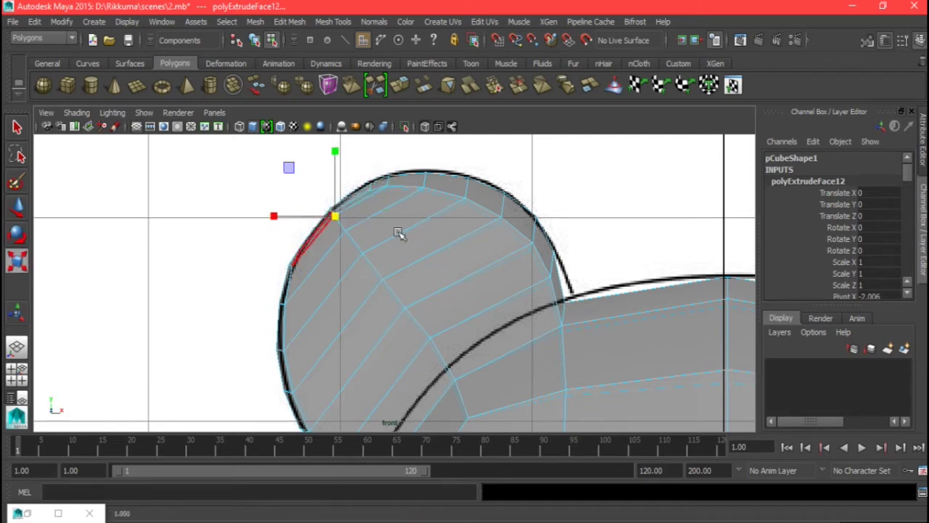
Return the head to object mode and turn on its smooth mesh preview in the perspective view.
{"action": "middle_click_drag", "start_coordinate": [464, 237], "coordinate": [442, 212], "text": "alt"}
{"action": "right_click_drag", "start_coordinate": [455, 194], "coordinate": [509, 179]}
{"action": "middle_click_drag", "start_coordinate": [519, 273], "coordinate": [466, 275], "text": "alt"}
{"action": "key", "text": "space"}
{"action": "key", "text": "space"}
{"action": "left_click_drag", "start_coordinate": [588, 207], "coordinate": [358, 332], "text": "alt"}
{"action": "key", "text": "3"}
{"action": "left_click_drag", "start_coordinate": [424, 332], "coordinate": [303, 296], "text": "alt"}
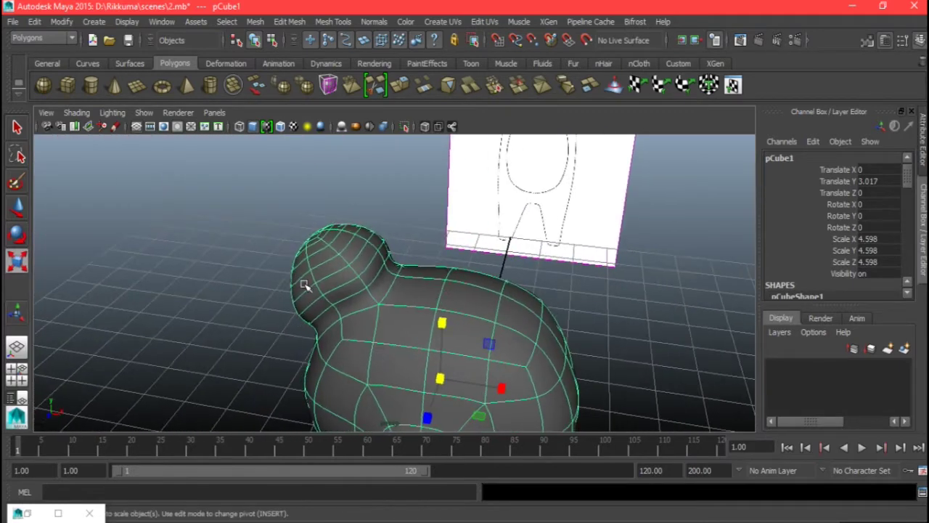
{"action": "left_click_drag", "start_coordinate": [399, 322], "coordinate": [455, 202], "text": "alt"}
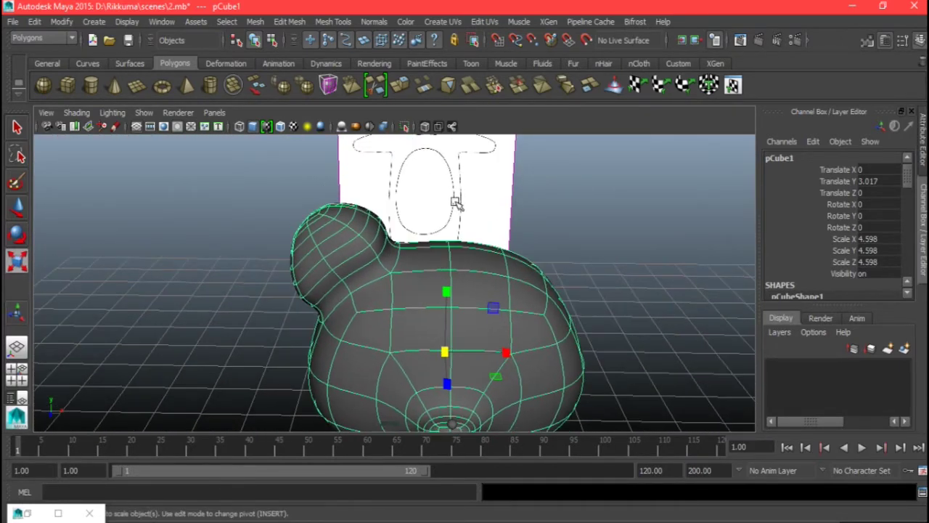
Open the Sculpt Geometry Tool's settings and smooth the ear and its junction with the head from several angles.
{"action": "double_click", "coordinate": [614, 86]}
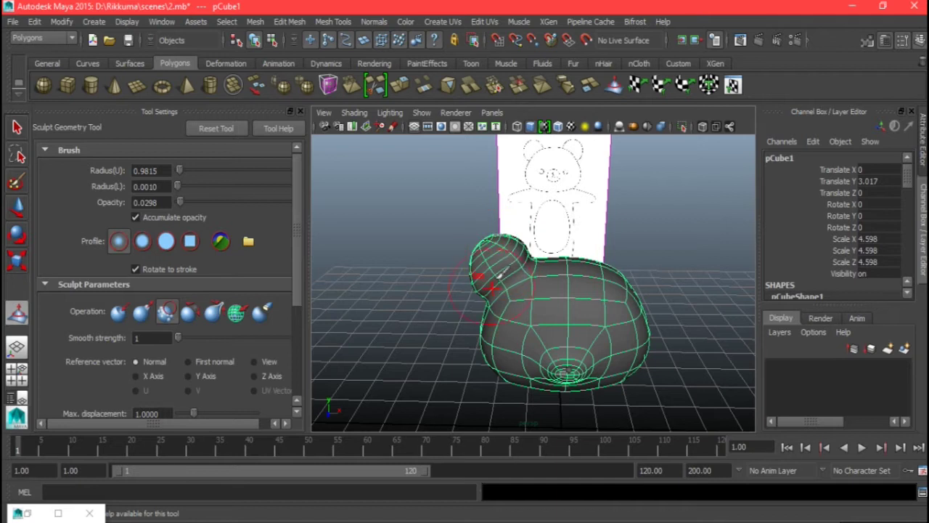
{"action": "left_click_drag", "start_coordinate": [508, 269], "coordinate": [525, 253], "text": "alt"}
{"action": "left_click_drag", "start_coordinate": [476, 300], "coordinate": [521, 260], "text": "alt"}
{"action": "left_click_drag", "start_coordinate": [501, 314], "coordinate": [568, 280], "text": "alt"}
{"action": "mouse_move", "coordinate": [535, 317]}
{"action": "left_mouse_down", "text": "alt"}
{"action": "mouse_move", "coordinate": [596, 296]}
{"action": "mouse_move", "coordinate": [543, 324]}
{"action": "left_mouse_up", "text": "alt"}
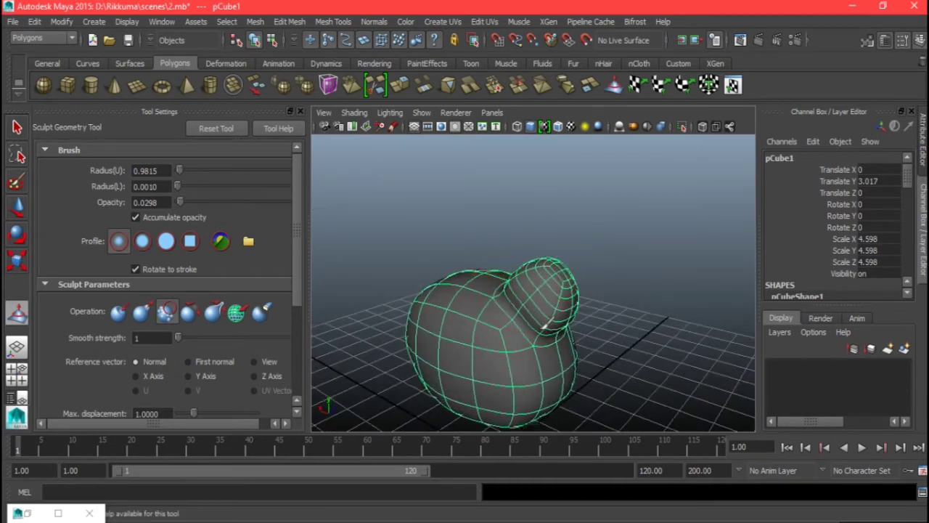
{"action": "left_click_drag", "start_coordinate": [593, 278], "coordinate": [482, 236], "text": "alt"}
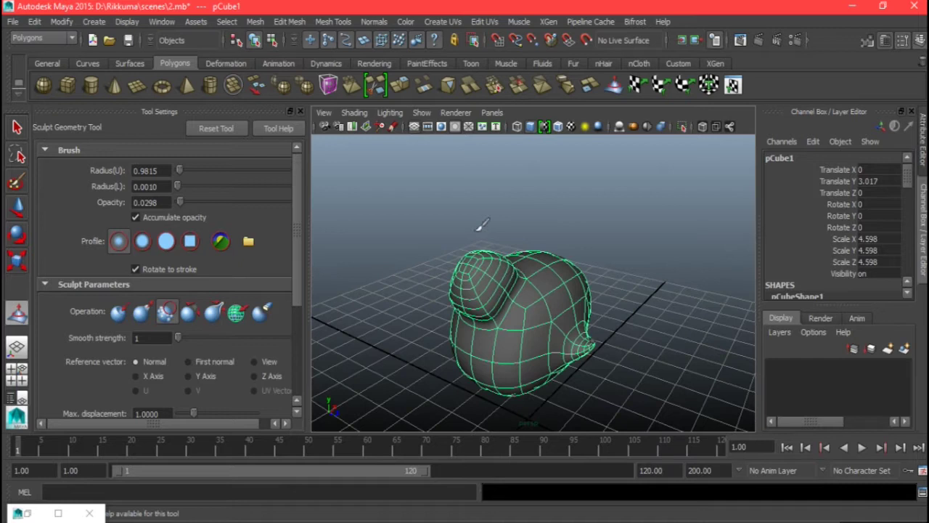
{"action": "left_click_drag", "start_coordinate": [502, 295], "coordinate": [500, 228], "text": "alt"}
{"action": "left_click_drag", "start_coordinate": [497, 271], "coordinate": [517, 299], "text": "alt"}
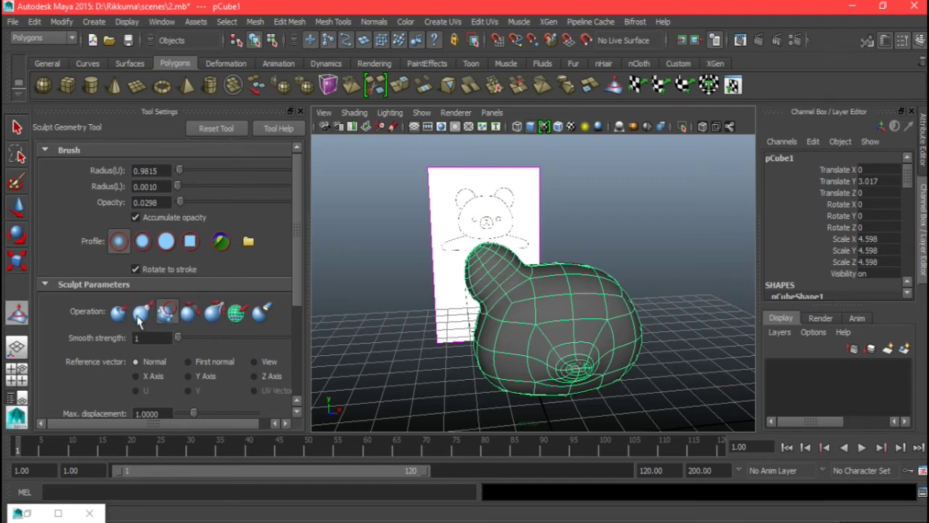
Switch the sculpting operation to Pull and bulge out the ear's upper and outer edges.
{"action": "left_click", "coordinate": [141, 313]}
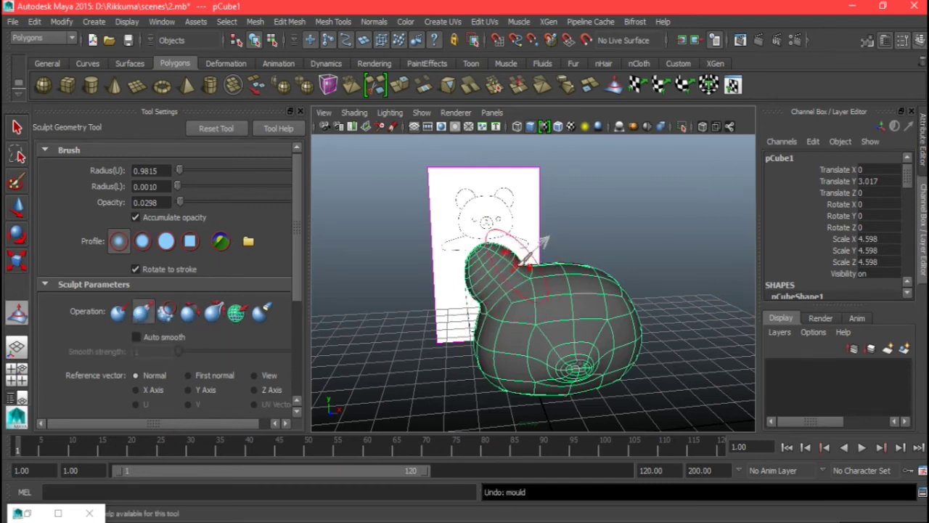
{"action": "key", "text": "ctrl+z"}
{"action": "left_click_drag", "start_coordinate": [500, 250], "coordinate": [517, 243]}
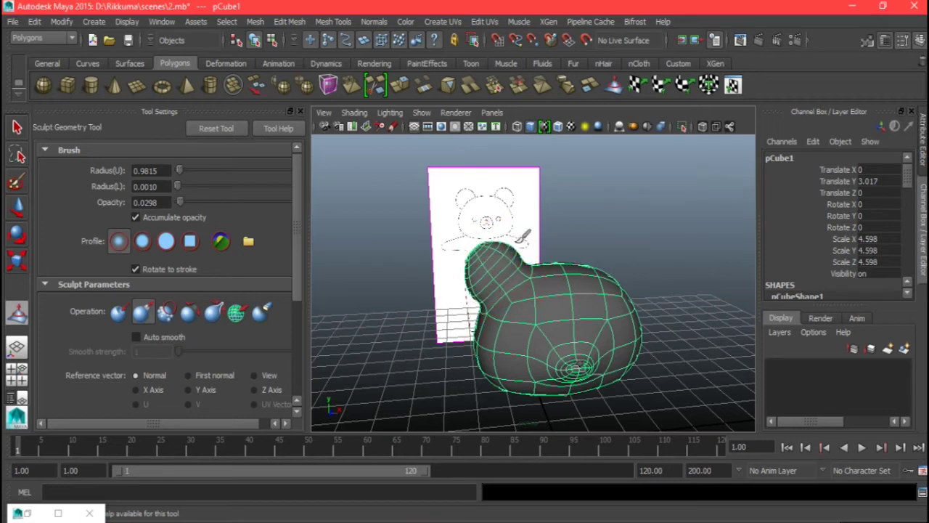
{"action": "left_click_drag", "start_coordinate": [476, 266], "coordinate": [473, 289]}
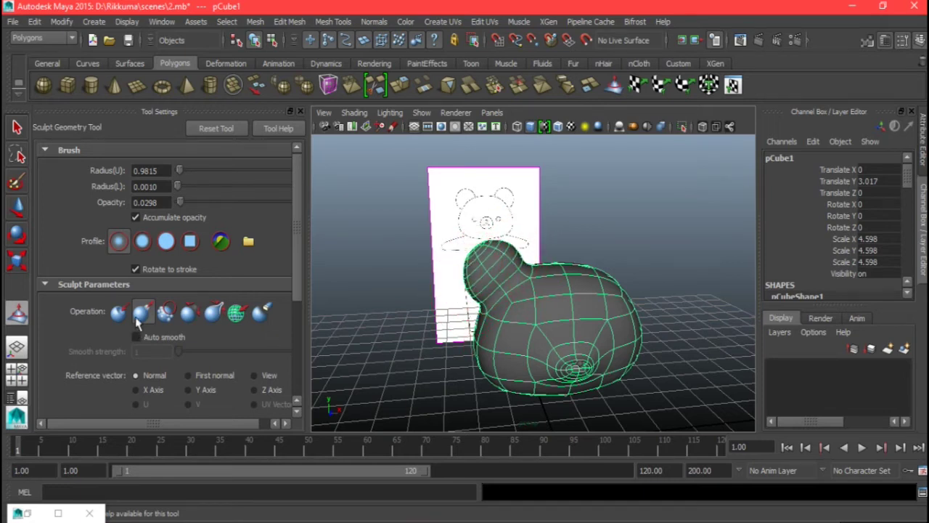
{"action": "left_click_drag", "start_coordinate": [360, 282], "coordinate": [672, 294], "text": "alt"}
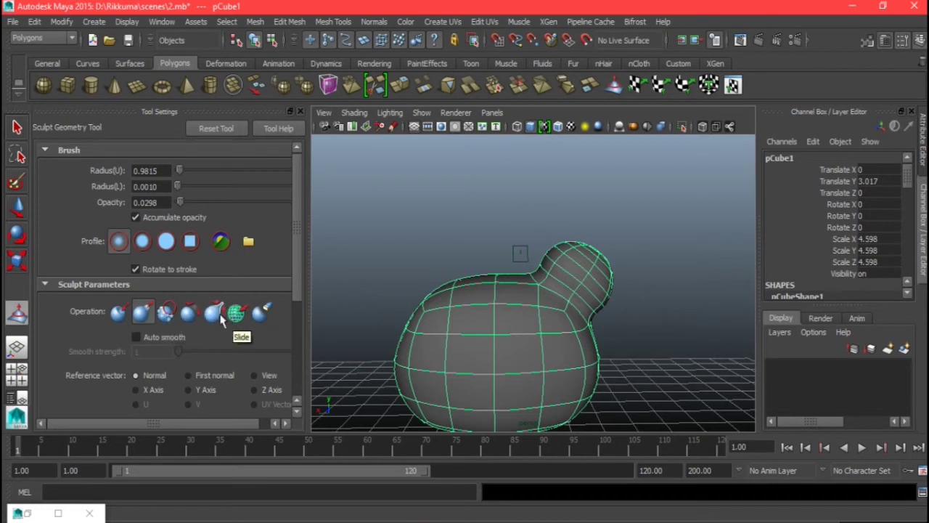
Try further Pull strokes around the ear from the back and front, undoing the unwanted one.
{"action": "left_click_drag", "start_coordinate": [475, 286], "coordinate": [329, 314], "text": "alt"}
{"action": "mouse_move", "coordinate": [473, 330]}
{"action": "left_mouse_down", "text": "alt"}
{"action": "mouse_move", "coordinate": [407, 319]}
{"action": "mouse_move", "coordinate": [388, 297]}
{"action": "left_mouse_up", "text": "alt"}
{"action": "scroll", "coordinate": [537, 332], "scroll_direction": "up", "scroll_amount": 3}
{"action": "mouse_move", "coordinate": [518, 341]}
{"action": "left_mouse_down", "text": "alt"}
{"action": "mouse_move", "coordinate": [479, 290]}
{"action": "mouse_move", "coordinate": [556, 296]}
{"action": "mouse_move", "coordinate": [512, 319]}
{"action": "left_mouse_up", "text": "alt"}
{"action": "key", "text": "ctrl+z"}
{"action": "mouse_move", "coordinate": [580, 289]}
{"action": "left_mouse_down", "text": "alt"}
{"action": "mouse_move", "coordinate": [533, 284]}
{"action": "mouse_move", "coordinate": [518, 251]}
{"action": "left_mouse_up", "text": "alt"}
{"action": "left_click_drag", "start_coordinate": [606, 297], "coordinate": [647, 316]}
{"action": "left_click_drag", "start_coordinate": [710, 323], "coordinate": [646, 301], "text": "alt"}
{"action": "mouse_move", "coordinate": [579, 305]}
{"action": "left_mouse_down"}
{"action": "mouse_move", "coordinate": [611, 336]}
{"action": "mouse_move", "coordinate": [464, 319]}
{"action": "mouse_move", "coordinate": [508, 262]}
{"action": "left_mouse_up"}
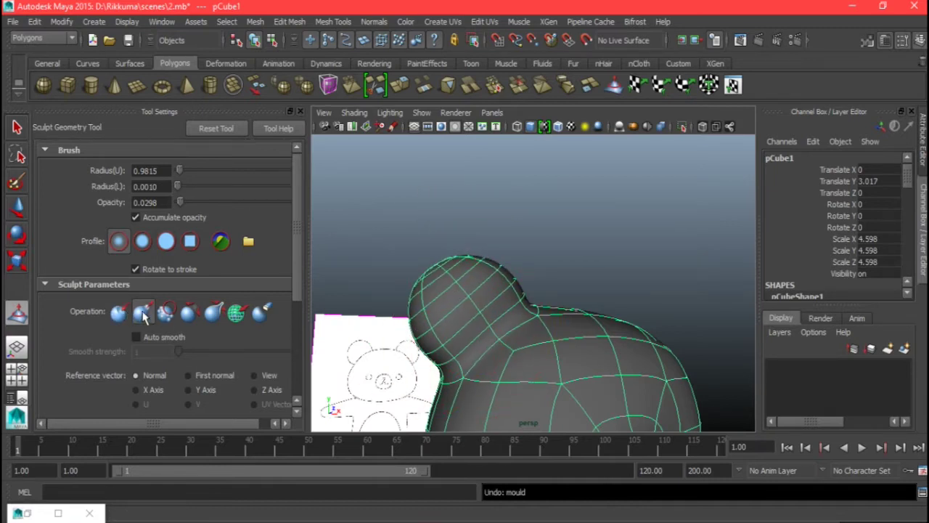
Switch the sculpting operation to Push and press a hollow into the front of the ear, undoing any stray stroke.
{"action": "left_click", "coordinate": [191, 313]}
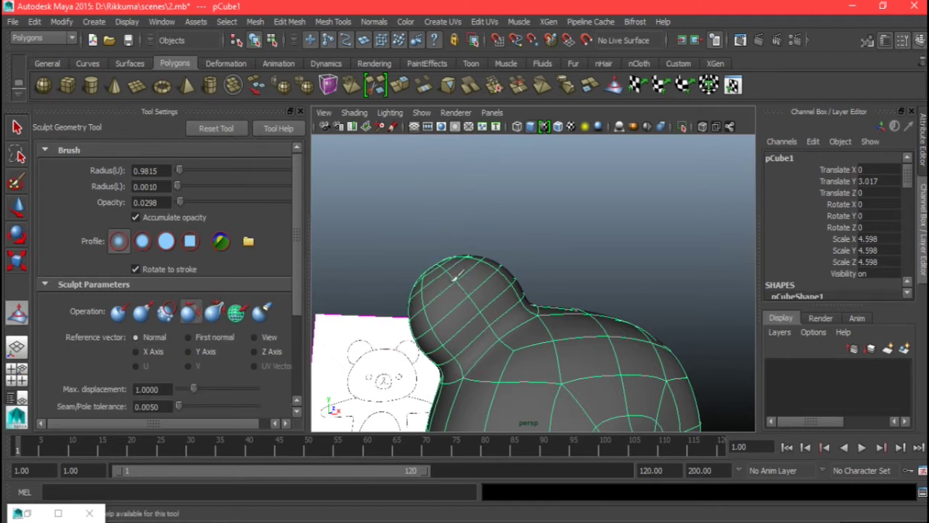
{"action": "left_click", "coordinate": [119, 313]}
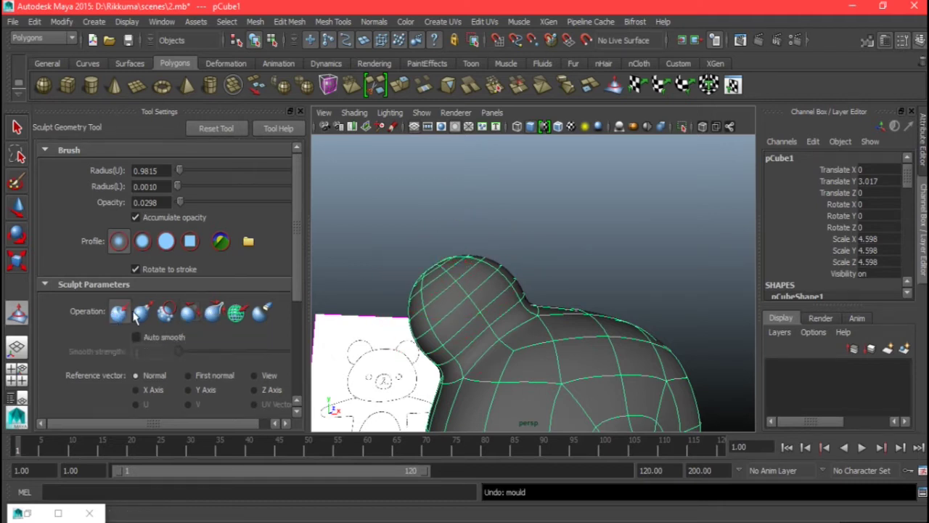
{"action": "left_click_drag", "start_coordinate": [415, 266], "coordinate": [452, 273], "text": "alt"}
{"action": "left_click_drag", "start_coordinate": [450, 279], "coordinate": [464, 304]}
{"action": "left_click_drag", "start_coordinate": [476, 298], "coordinate": [633, 296], "text": "alt"}
{"action": "mouse_move", "coordinate": [633, 296]}
{"action": "left_mouse_down"}
{"action": "mouse_move", "coordinate": [655, 324]}
{"action": "mouse_move", "coordinate": [710, 320]}
{"action": "mouse_move", "coordinate": [626, 347]}
{"action": "mouse_move", "coordinate": [641, 383]}
{"action": "left_mouse_up"}
{"action": "key", "text": "ctrl+z"}
{"action": "left_click_drag", "start_coordinate": [644, 348], "coordinate": [439, 328], "text": "alt"}
{"action": "mouse_move", "coordinate": [488, 300]}
{"action": "left_mouse_down"}
{"action": "mouse_move", "coordinate": [489, 312]}
{"action": "mouse_move", "coordinate": [463, 300]}
{"action": "left_mouse_up"}
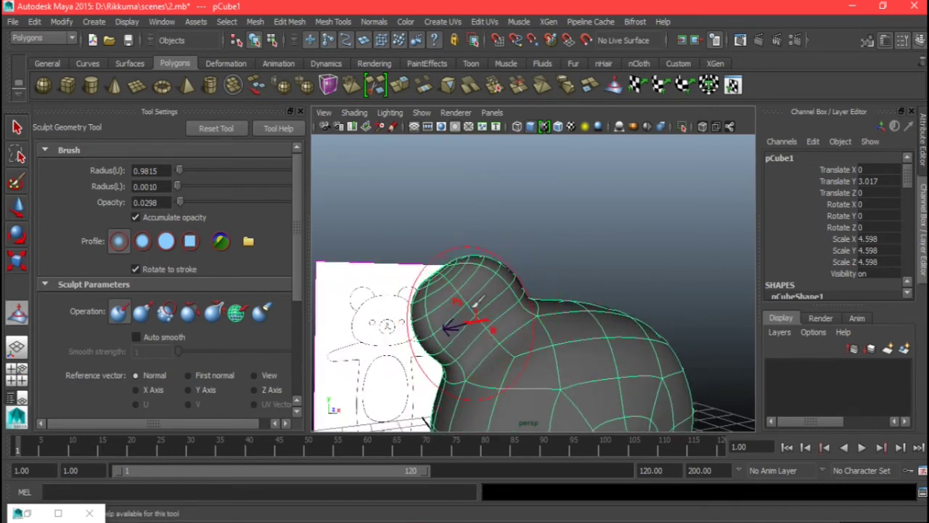
{"action": "left_click_drag", "start_coordinate": [499, 344], "coordinate": [498, 290], "text": "alt"}
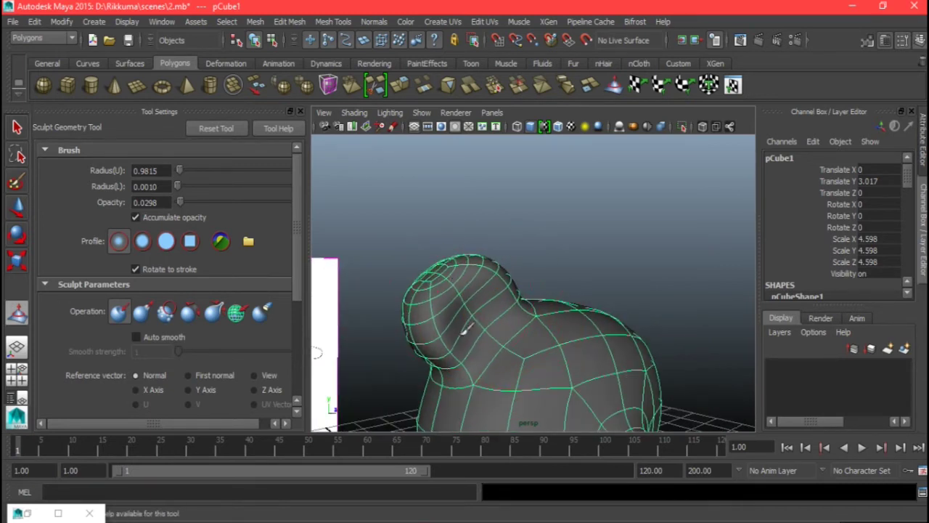
{"action": "left_click_drag", "start_coordinate": [474, 343], "coordinate": [476, 345], "text": "alt"}
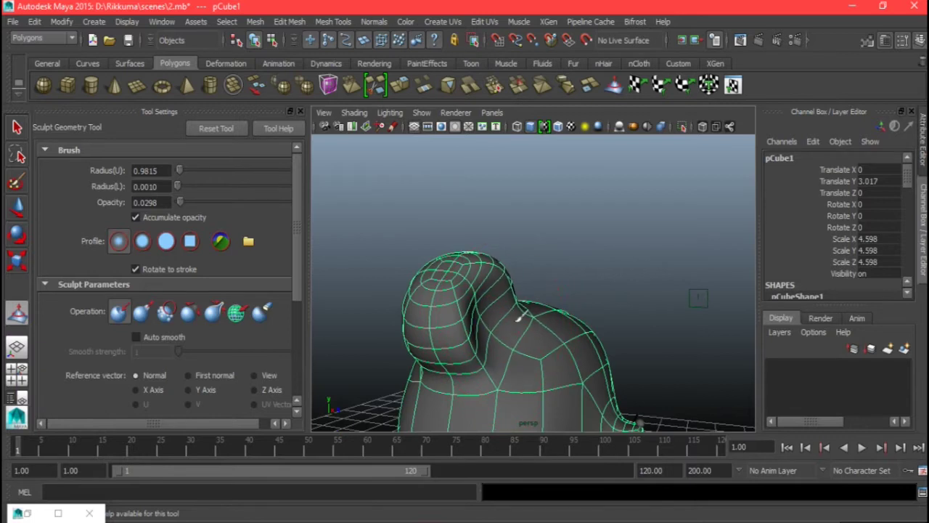
Compare the head in unsmoothed and smoothed display and check the ear against the reference outlines in the four-view layout.
{"action": "left_click_drag", "start_coordinate": [483, 348], "coordinate": [424, 305], "text": "alt"}
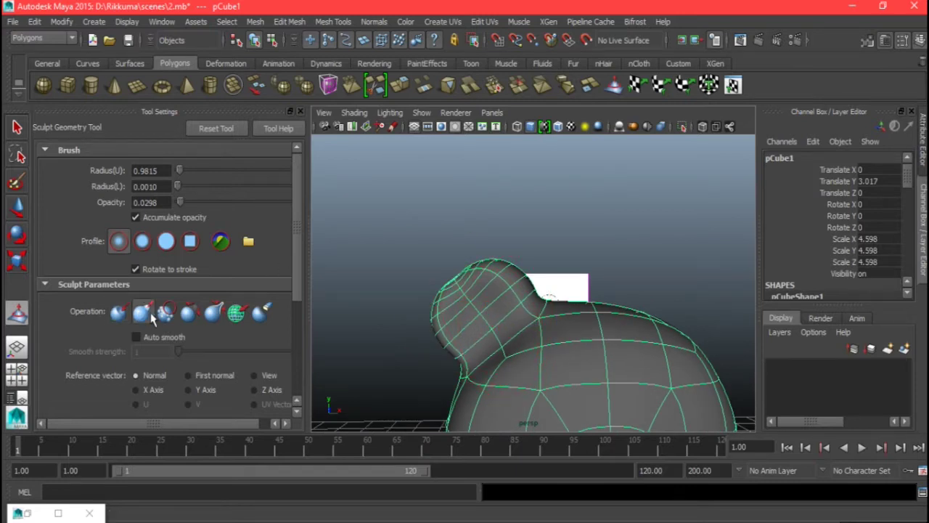
{"action": "left_click_drag", "start_coordinate": [432, 273], "coordinate": [368, 297], "text": "alt"}
{"action": "left_click_drag", "start_coordinate": [557, 250], "coordinate": [396, 359], "text": "alt"}
{"action": "mouse_move", "coordinate": [473, 384]}
{"action": "left_mouse_down", "text": "alt"}
{"action": "mouse_move", "coordinate": [426, 386]}
{"action": "mouse_move", "coordinate": [453, 390]}
{"action": "mouse_move", "coordinate": [501, 313]}
{"action": "left_mouse_up", "text": "alt"}
{"action": "key", "text": "1"}
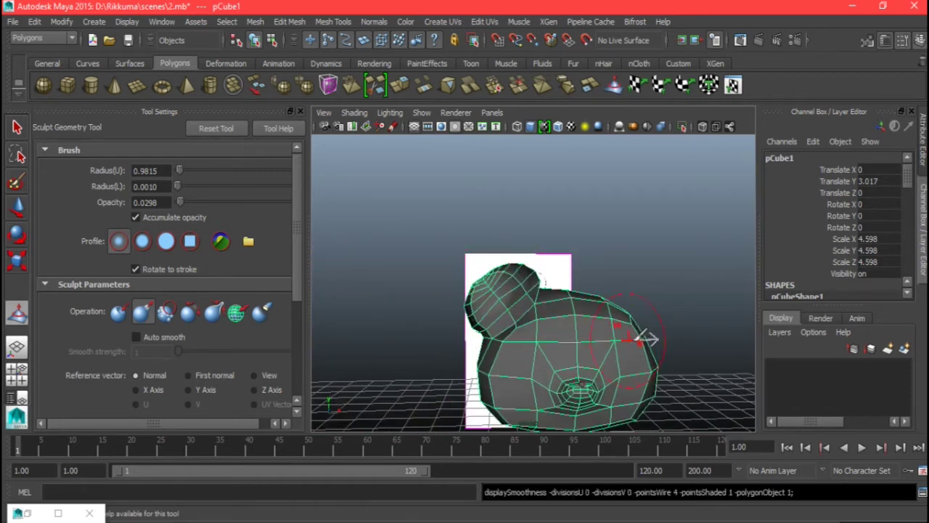
{"action": "key", "text": "3"}
{"action": "mouse_move", "coordinate": [579, 330]}
{"action": "right_mouse_down"}
{"action": "mouse_move", "coordinate": [625, 270]}
{"action": "mouse_move", "coordinate": [630, 177]}
{"action": "right_mouse_up"}
{"action": "key", "text": "space"}
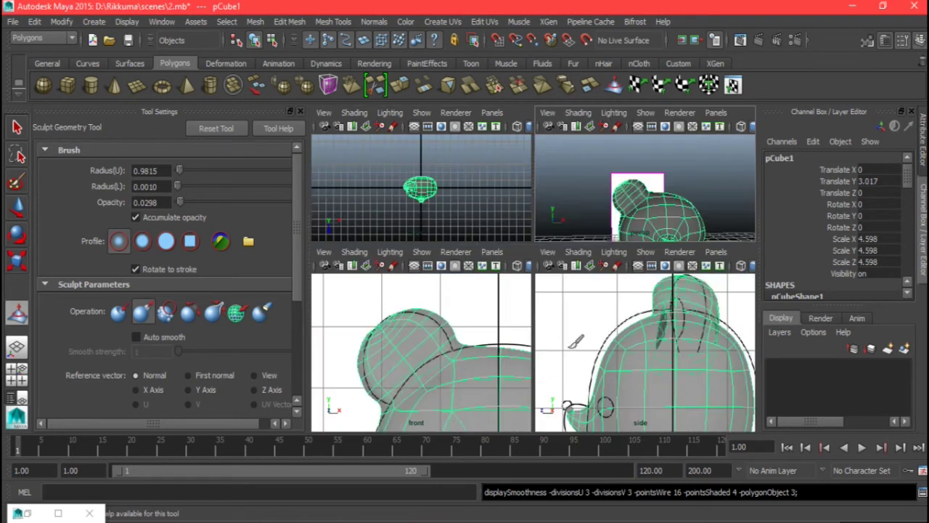
{"action": "key", "text": "space"}
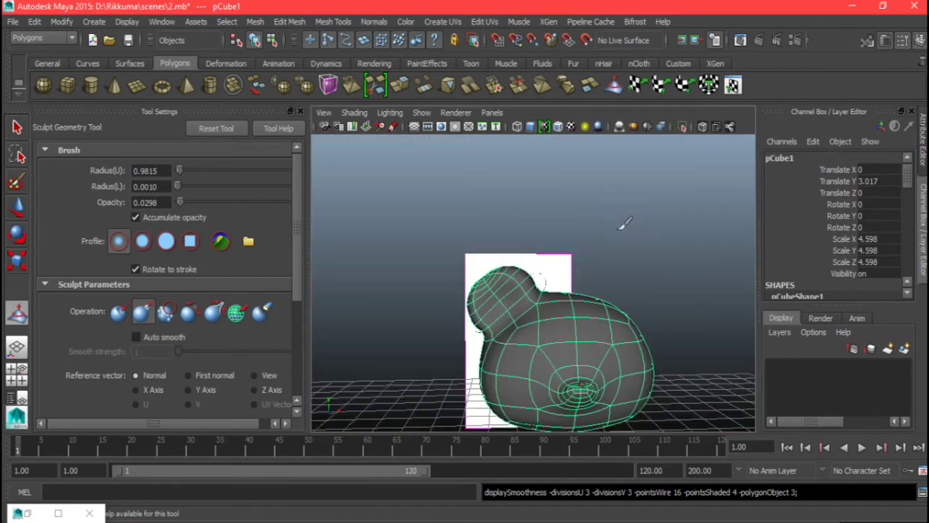
Leave sculpting for the Select tool and close the tool settings to enlarge the perspective view.
{"action": "left_click_drag", "start_coordinate": [624, 311], "coordinate": [400, 342], "text": "alt"}
{"action": "left_click_drag", "start_coordinate": [559, 313], "coordinate": [424, 301], "text": "alt"}
{"action": "left_click_drag", "start_coordinate": [570, 297], "coordinate": [458, 294], "text": "alt"}
{"action": "right_click_drag", "start_coordinate": [576, 193], "coordinate": [633, 176]}
{"action": "left_click", "coordinate": [19, 129]}
{"action": "left_click", "coordinate": [301, 111]}
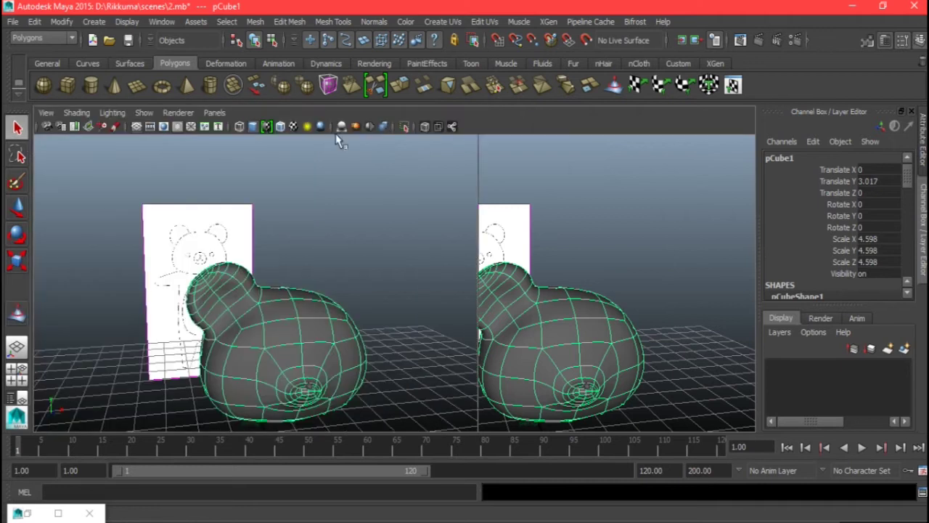
Switch the head to face selection, pick a small face near the ear's tip in unsmoothed display, and restore the smooth preview.
{"action": "left_click", "coordinate": [576, 329]}
{"action": "left_click_drag", "start_coordinate": [576, 331], "coordinate": [519, 300], "text": "alt"}
{"action": "scroll", "coordinate": [530, 313], "scroll_direction": "down", "scroll_amount": 4}
{"action": "left_click", "coordinate": [357, 290]}
{"action": "middle_click_drag", "start_coordinate": [385, 257], "coordinate": [379, 283], "text": "alt"}
{"action": "scroll", "coordinate": [469, 402], "scroll_direction": "up", "scroll_amount": 5}
{"action": "key", "text": "1"}
{"action": "right_click_drag", "start_coordinate": [402, 310], "coordinate": [399, 340], "text": "alt"}
{"action": "right_click", "coordinate": [386, 263]}
{"action": "right_click_drag", "start_coordinate": [386, 262], "coordinate": [385, 276]}
{"action": "left_click", "coordinate": [376, 270]}
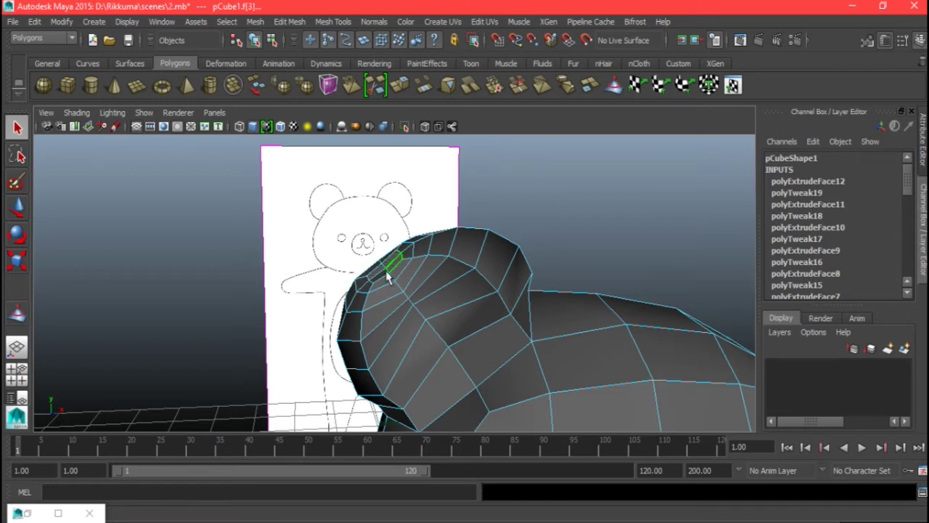
{"action": "key", "text": "w"}
{"action": "left_click_drag", "start_coordinate": [430, 282], "coordinate": [398, 275], "text": "alt"}
{"action": "left_click_drag", "start_coordinate": [437, 297], "coordinate": [413, 315], "text": "alt"}
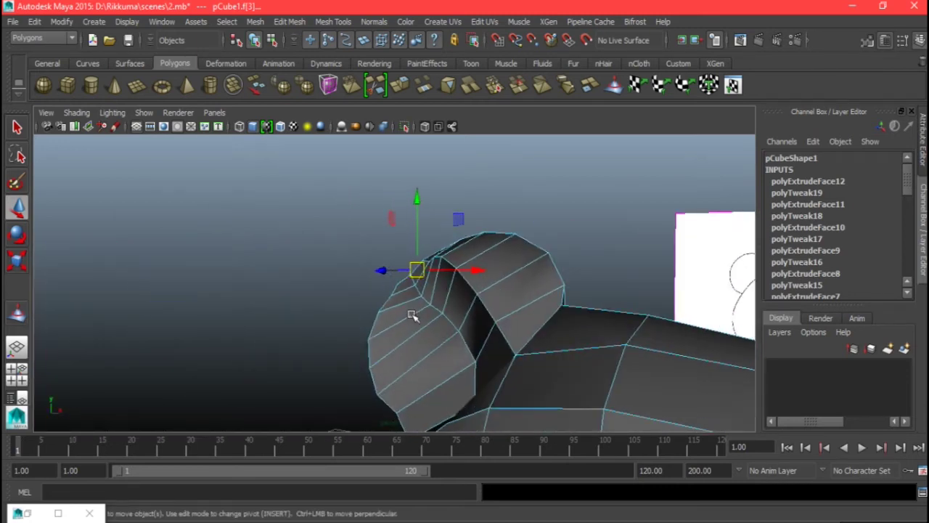
{"action": "key", "text": "3"}
Try to shift the faces on the back of the ear slightly along Z, and clear the selection.
{"action": "left_click_drag", "start_coordinate": [532, 332], "coordinate": [345, 316], "text": "alt"}
{"action": "left_click", "coordinate": [291, 323], "text": "shift"}
{"action": "left_click", "coordinate": [306, 303], "text": "shift"}
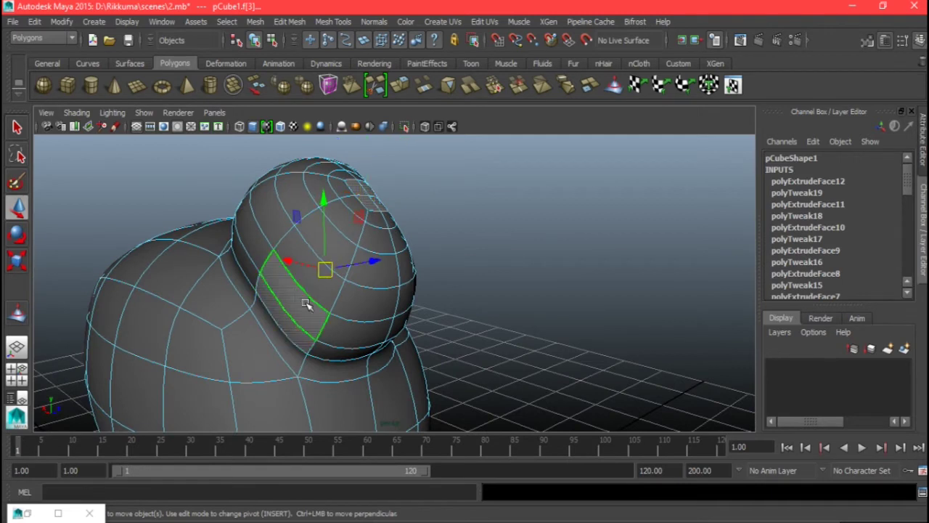
{"action": "left_click", "coordinate": [323, 286], "text": "shift"}
{"action": "left_click", "coordinate": [326, 246], "text": "shift"}
{"action": "left_click", "coordinate": [298, 214], "text": "shift"}
{"action": "left_click", "coordinate": [282, 217], "text": "shift"}
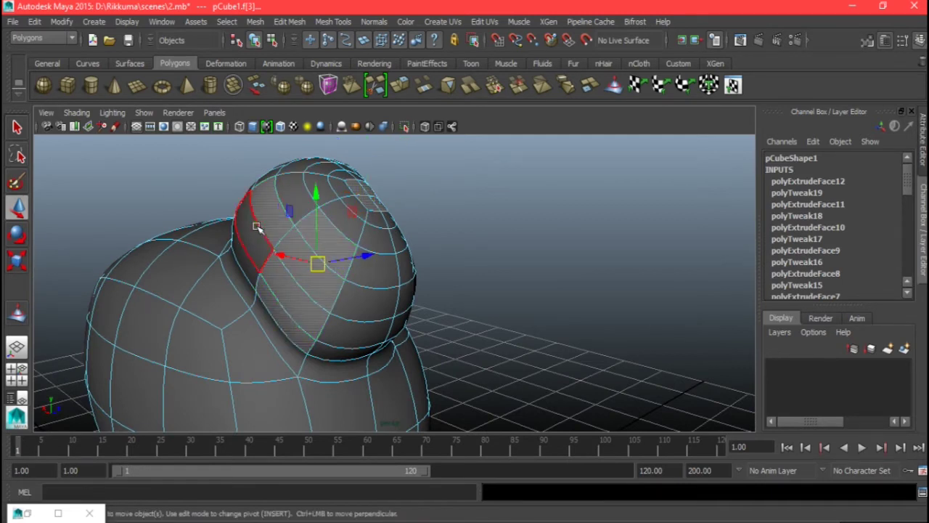
{"action": "left_click", "coordinate": [256, 228], "text": "shift"}
{"action": "left_click", "coordinate": [241, 255], "text": "shift"}
{"action": "left_click_drag", "start_coordinate": [341, 256], "coordinate": [353, 254]}
{"action": "key", "text": "ctrl+z"}
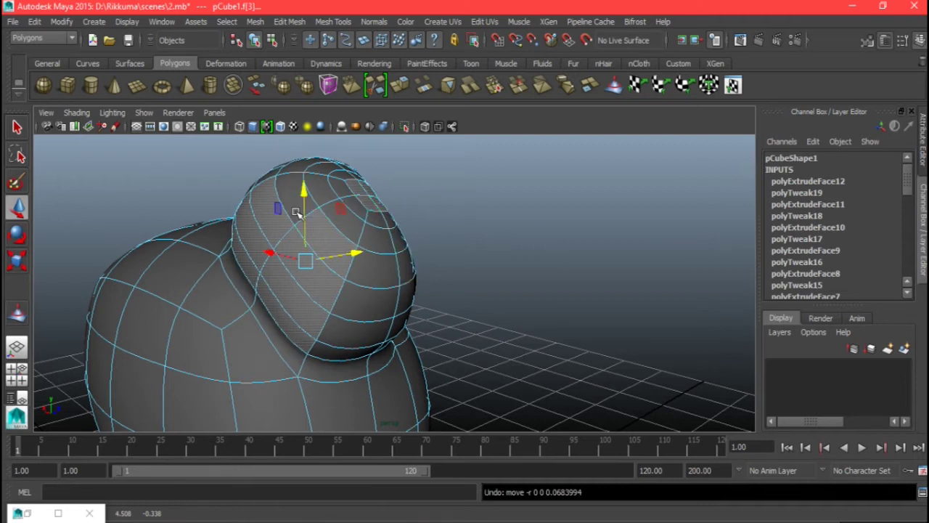
{"action": "key", "text": "ctrl+z"}
{"action": "left_click", "coordinate": [494, 240]}
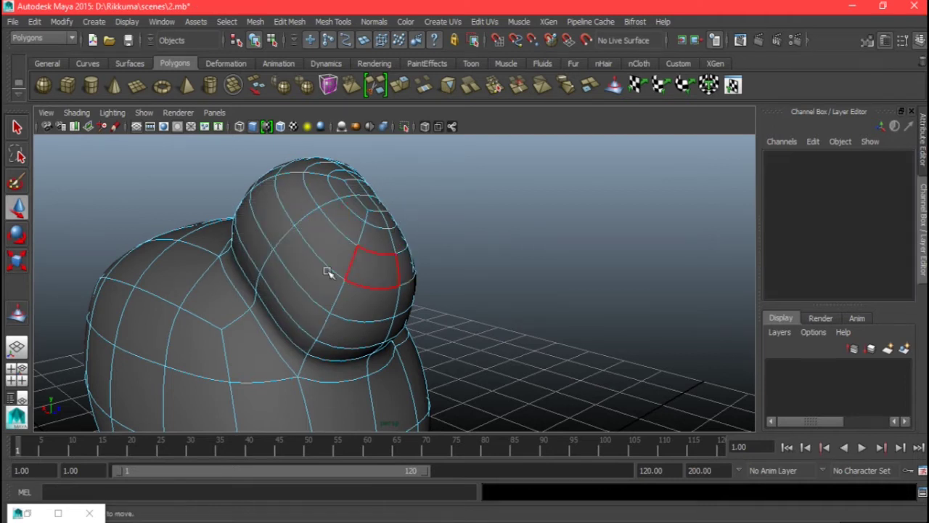
Select the faces across the back of the ear and move them forward along Z to thin the ear.
{"action": "left_click", "coordinate": [298, 194]}
{"action": "left_click", "coordinate": [320, 235], "text": "shift"}
{"action": "left_click", "coordinate": [313, 267], "text": "shift"}
{"action": "left_click", "coordinate": [274, 228], "text": "shift"}
{"action": "left_click", "coordinate": [256, 246], "text": "shift"}
{"action": "left_click", "coordinate": [285, 285], "text": "shift"}
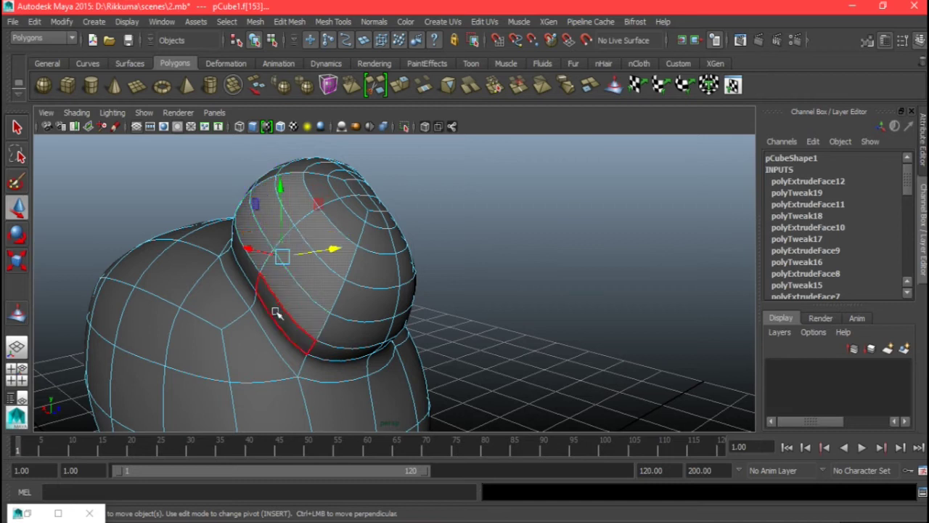
{"action": "left_click", "coordinate": [276, 313], "text": "shift"}
{"action": "left_click", "coordinate": [254, 274], "text": "shift"}
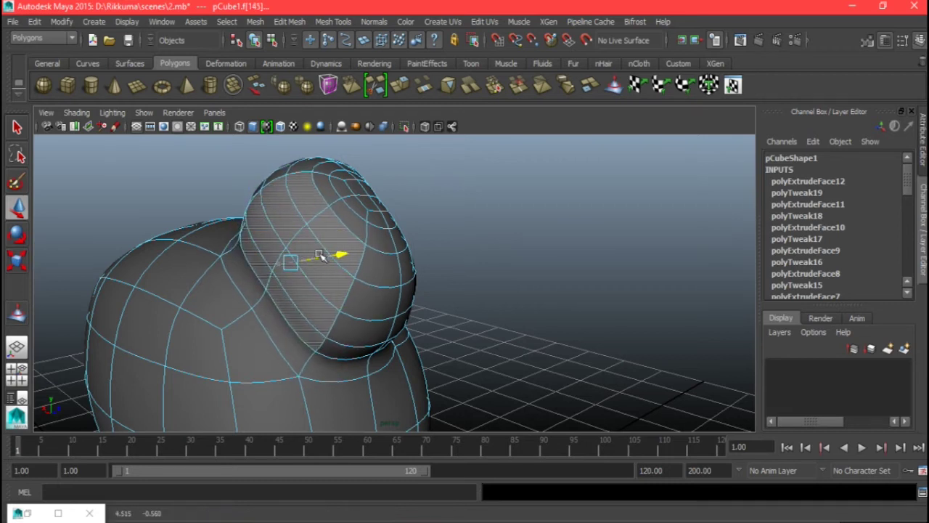
{"action": "left_click_drag", "start_coordinate": [326, 258], "coordinate": [494, 291], "text": "alt"}
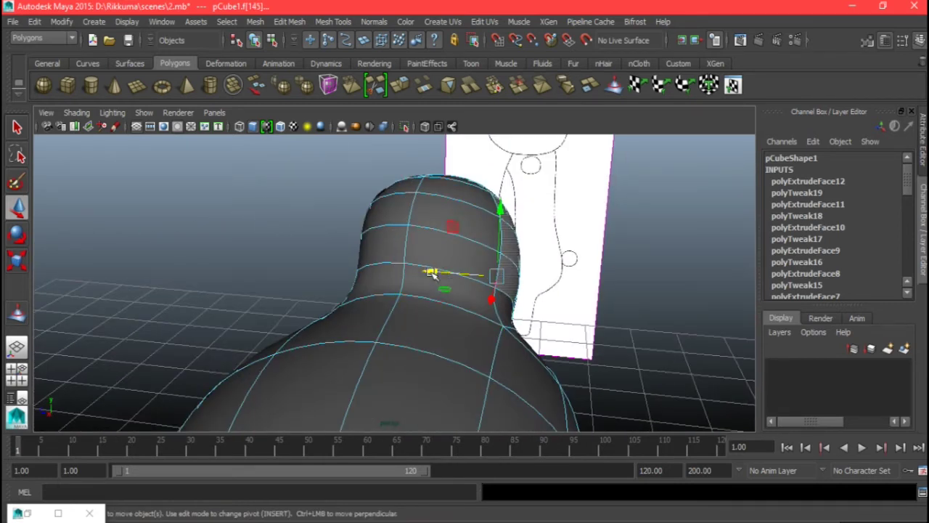
Return the head to object mode and deselect it to view the shaded shape from the front.
{"action": "left_click_drag", "start_coordinate": [419, 272], "coordinate": [598, 298], "text": "alt"}
{"action": "right_click_drag", "start_coordinate": [599, 299], "coordinate": [668, 182]}
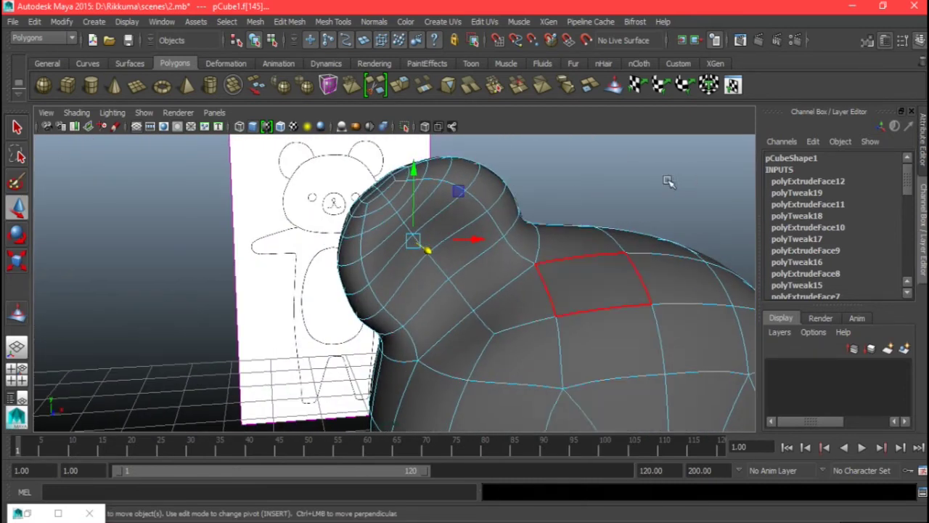
{"action": "left_click", "coordinate": [662, 286]}
{"action": "left_click_drag", "start_coordinate": [640, 274], "coordinate": [552, 294], "text": "alt"}
{"action": "scroll", "coordinate": [590, 346], "scroll_direction": "down", "scroll_amount": 2}
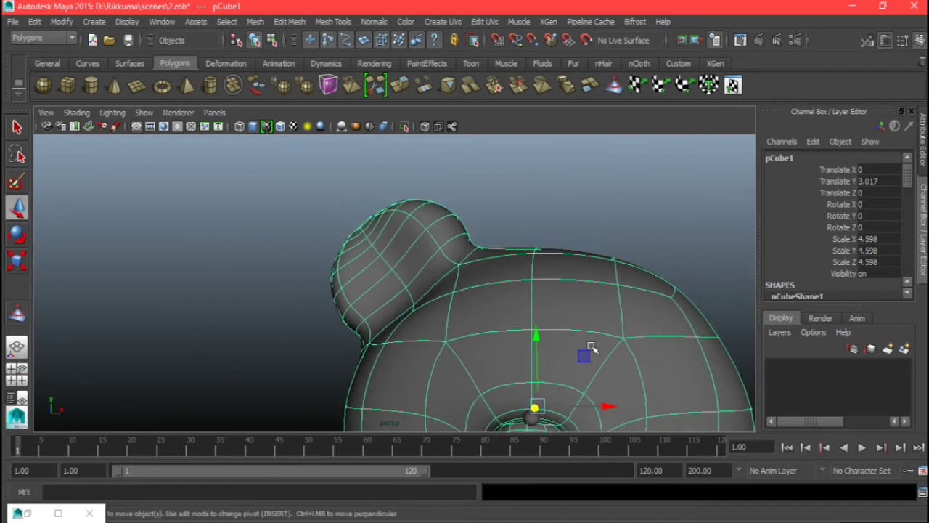
{"action": "left_click_drag", "start_coordinate": [591, 348], "coordinate": [590, 319], "text": "alt"}
{"action": "scroll", "coordinate": [573, 321], "scroll_direction": "down", "scroll_amount": 4}
{"action": "middle_click_drag", "start_coordinate": [553, 321], "coordinate": [500, 317], "text": "alt"}
{"action": "scroll", "coordinate": [511, 279], "scroll_direction": "down", "scroll_amount": 2}
{"action": "left_click_drag", "start_coordinate": [465, 359], "coordinate": [468, 375], "text": "alt"}
{"action": "left_click", "coordinate": [542, 277]}
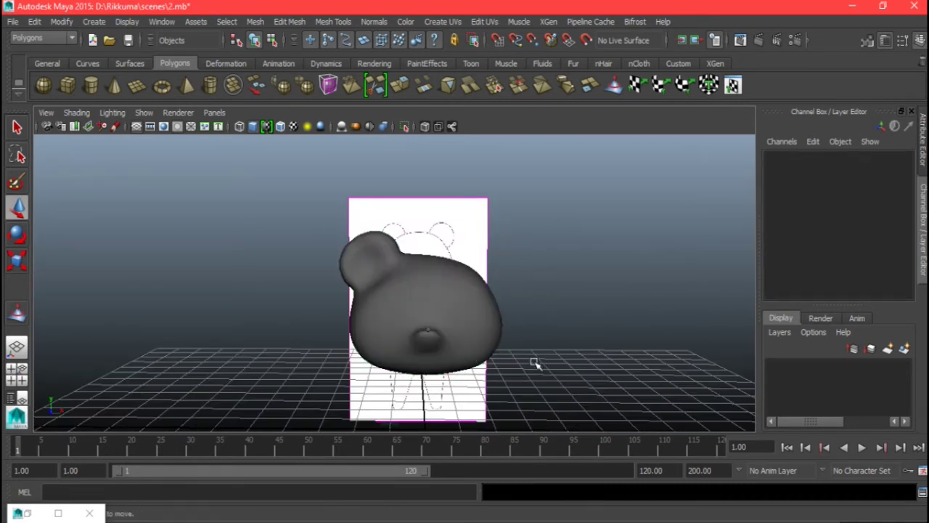
Select the head and open the Sculpt Geometry Tool's settings.
{"action": "left_click", "coordinate": [407, 270]}
{"action": "right_click_drag", "start_coordinate": [411, 279], "coordinate": [460, 462], "text": "alt"}
{"action": "left_click", "coordinate": [590, 217]}
{"action": "left_click_drag", "start_coordinate": [469, 323], "coordinate": [417, 263], "text": "alt"}
{"action": "left_click", "coordinate": [417, 264]}
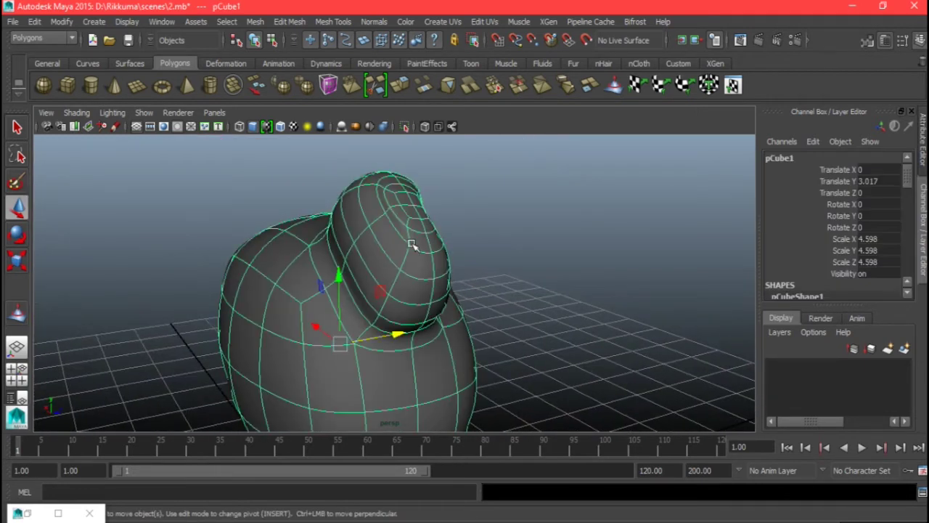
{"action": "double_click", "coordinate": [613, 86]}
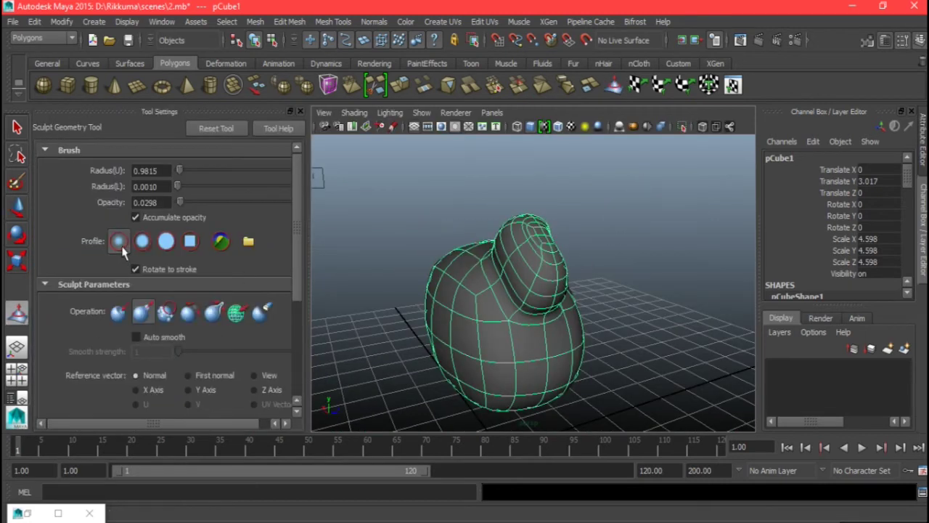
Set the sculpting operation to Smooth, change it to Relax, and brush over the ear to even out its surface.
{"action": "left_click", "coordinate": [169, 316]}
{"action": "left_click_drag", "start_coordinate": [439, 263], "coordinate": [533, 243], "text": "alt"}
{"action": "left_click_drag", "start_coordinate": [573, 266], "coordinate": [527, 280], "text": "alt"}
{"action": "right_click_drag", "start_coordinate": [523, 260], "coordinate": [564, 369], "text": "alt"}
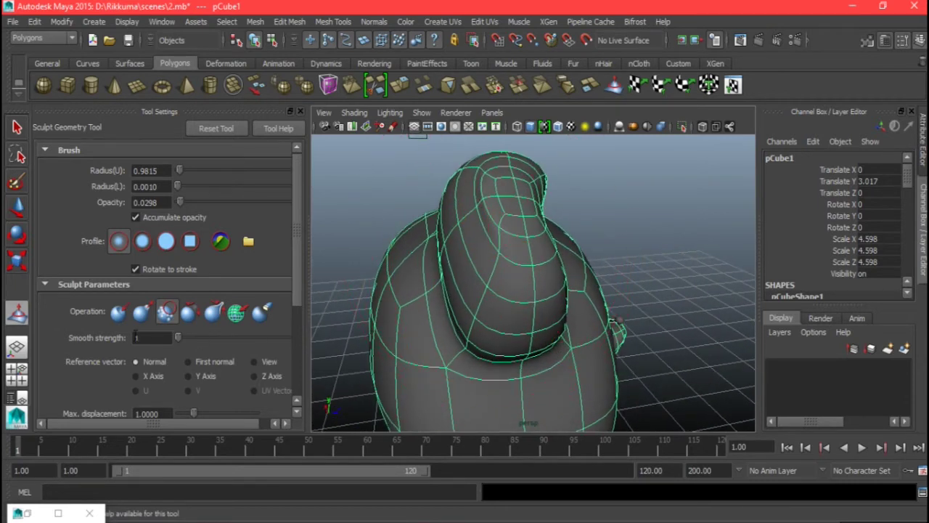
{"action": "left_click", "coordinate": [189, 312]}
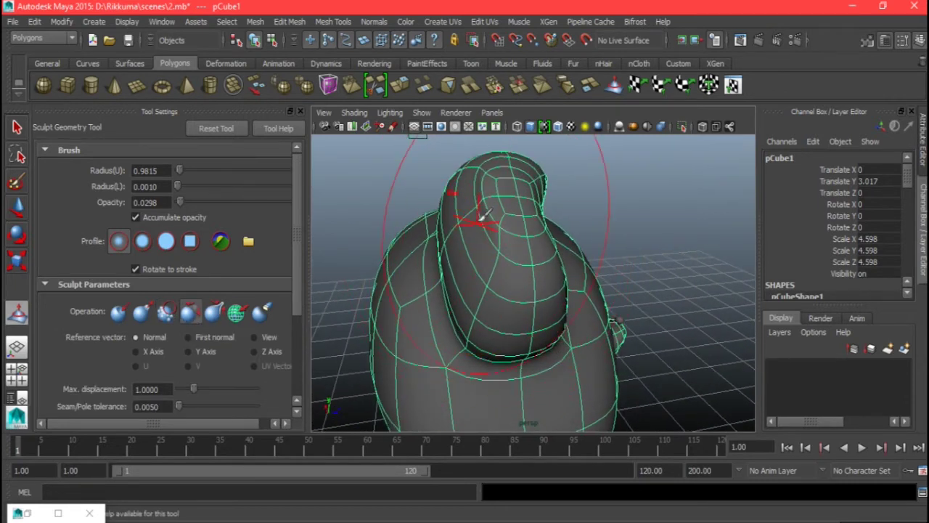
{"action": "mouse_move", "coordinate": [496, 217]}
{"action": "left_mouse_down"}
{"action": "mouse_move", "coordinate": [466, 194]}
{"action": "mouse_move", "coordinate": [514, 196]}
{"action": "mouse_move", "coordinate": [535, 288]}
{"action": "mouse_move", "coordinate": [483, 281]}
{"action": "mouse_move", "coordinate": [422, 288]}
{"action": "mouse_move", "coordinate": [542, 172]}
{"action": "left_mouse_up"}
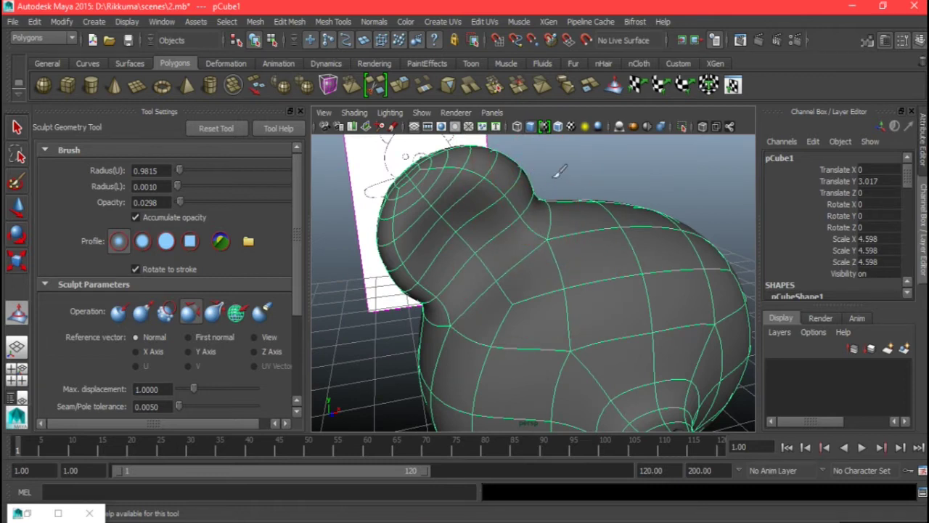
{"action": "left_click_drag", "start_coordinate": [563, 284], "coordinate": [548, 287], "text": "alt"}
Switch to the Select tool in object mode and examine the ear's shape from several angles.
{"action": "left_click", "coordinate": [18, 129]}
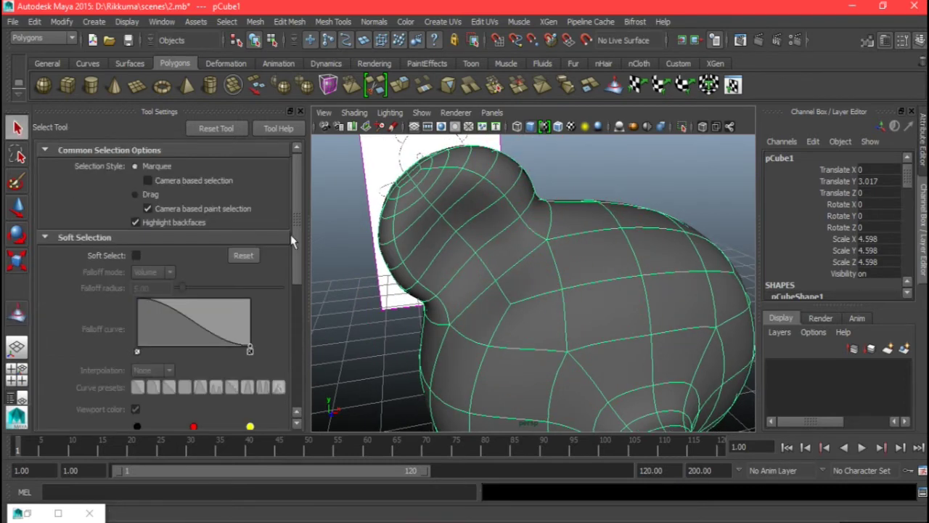
{"action": "right_click_drag", "start_coordinate": [590, 189], "coordinate": [595, 181]}
{"action": "mouse_move", "coordinate": [628, 244]}
{"action": "right_mouse_down", "text": "alt"}
{"action": "mouse_move", "coordinate": [634, 266]}
{"action": "mouse_move", "coordinate": [597, 292]}
{"action": "right_mouse_up", "text": "alt"}
{"action": "left_click_drag", "start_coordinate": [595, 293], "coordinate": [574, 292], "text": "alt"}
{"action": "left_click", "coordinate": [692, 259]}
{"action": "left_click_drag", "start_coordinate": [692, 260], "coordinate": [579, 249], "text": "alt"}
{"action": "middle_click_drag", "start_coordinate": [549, 259], "coordinate": [538, 297], "text": "alt"}
{"action": "scroll", "coordinate": [513, 334], "scroll_direction": "up", "scroll_amount": 4}
Try to reshape the ear's surface with the Sculpt Geometry Tool set to Pull, and undo the last stroke.
{"action": "left_click", "coordinate": [516, 332]}
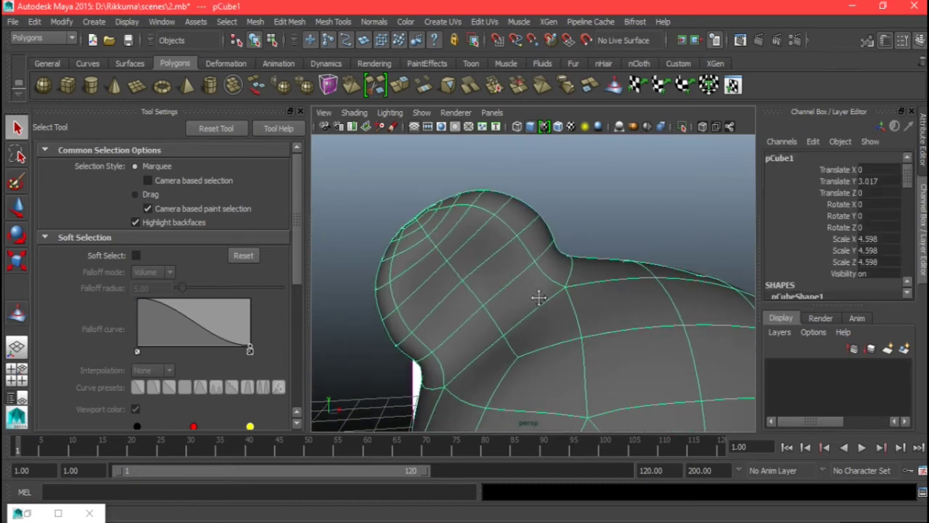
{"action": "left_click", "coordinate": [613, 87]}
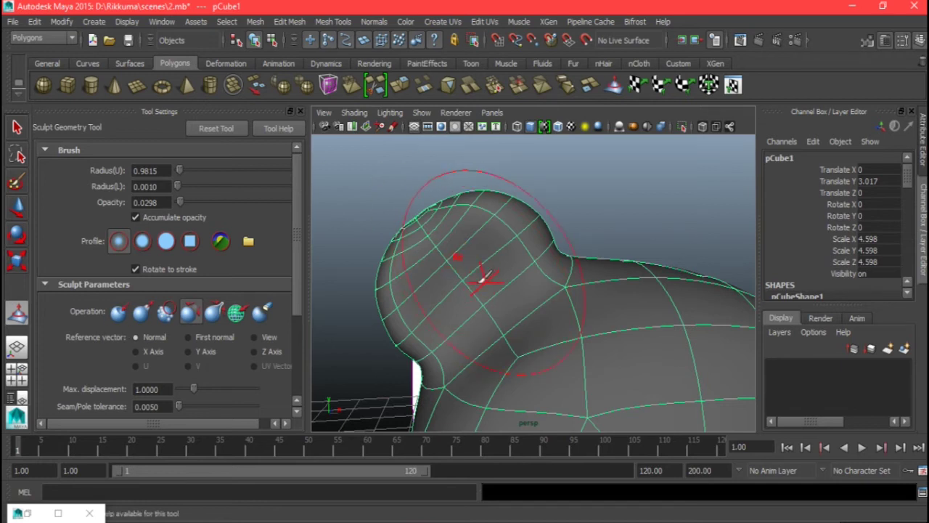
{"action": "left_click", "coordinate": [138, 317]}
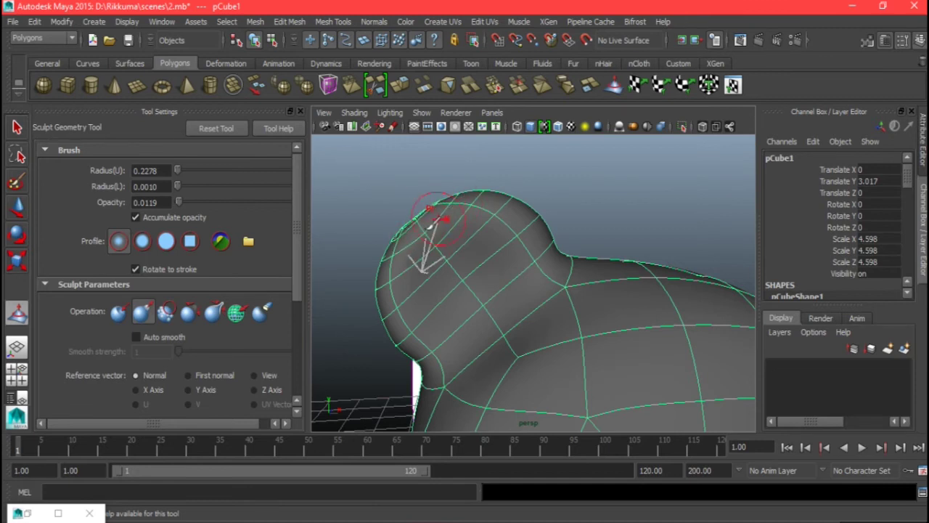
{"action": "left_click_drag", "start_coordinate": [398, 264], "coordinate": [434, 245], "text": "alt"}
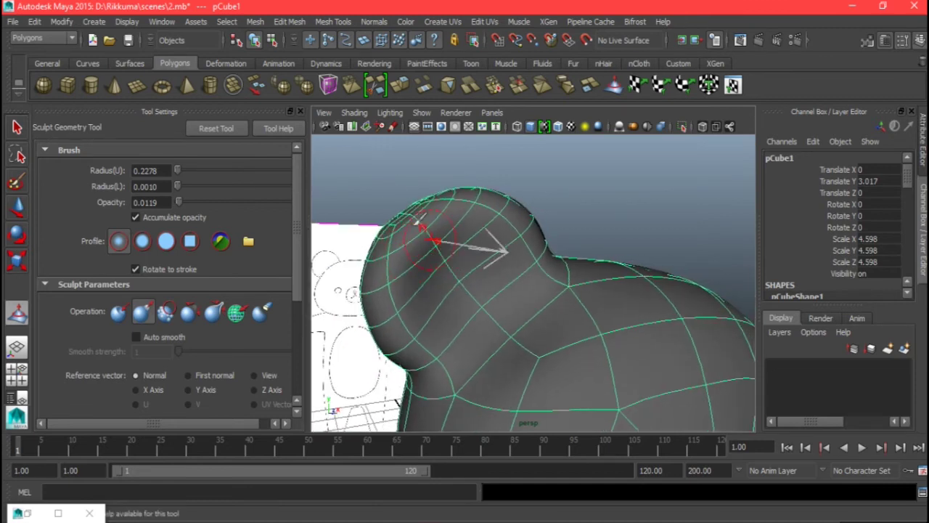
{"action": "key", "text": "ctrl+z"}
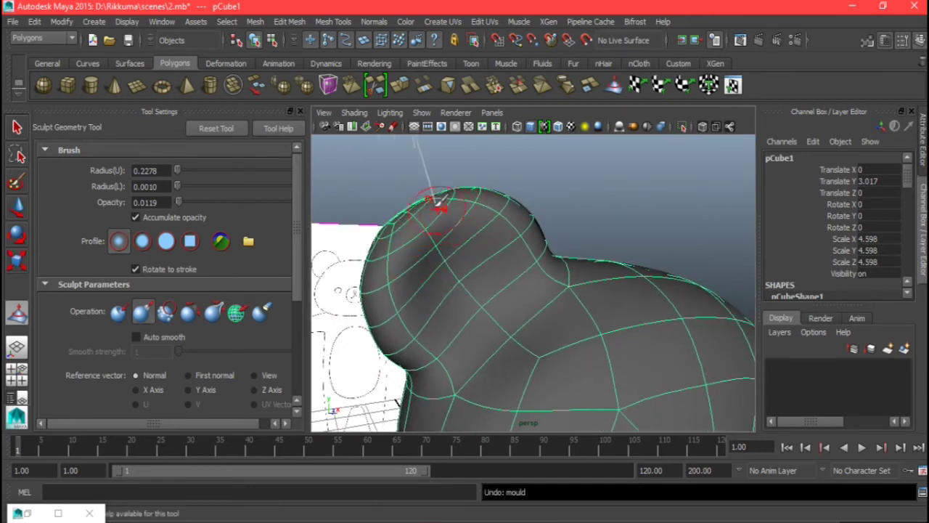
Return to object mode with the Select tool, deselect the head, and examine the smoothed head and ear.
{"action": "left_click_drag", "start_coordinate": [458, 231], "coordinate": [485, 245], "text": "alt"}
{"action": "right_click_drag", "start_coordinate": [481, 194], "coordinate": [549, 159]}
{"action": "left_click", "coordinate": [16, 132]}
{"action": "left_click", "coordinate": [388, 372]}
{"action": "left_click_drag", "start_coordinate": [390, 373], "coordinate": [416, 374], "text": "alt"}
{"action": "scroll", "coordinate": [444, 394], "scroll_direction": "down", "scroll_amount": 4}
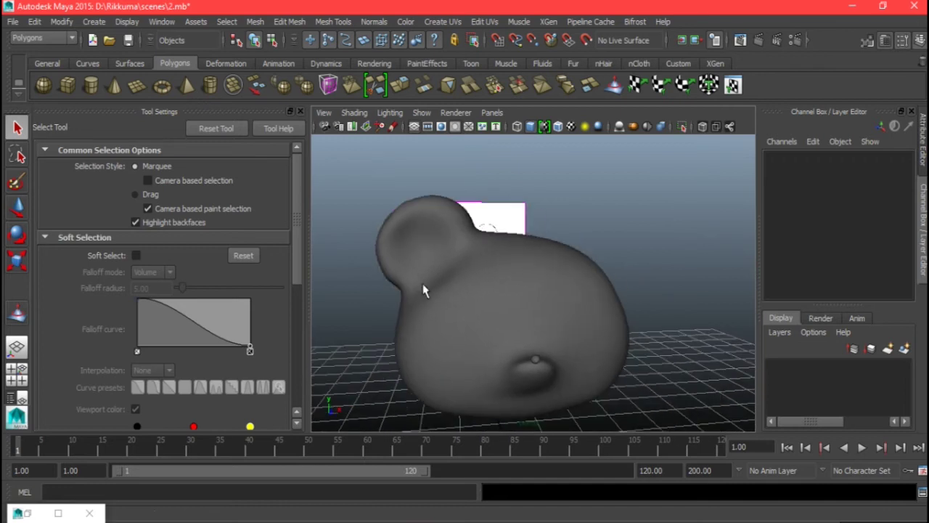
{"action": "scroll", "coordinate": [479, 355], "scroll_direction": "down", "scroll_amount": 3}
{"action": "left_click_drag", "start_coordinate": [477, 355], "coordinate": [470, 291], "text": "alt"}
{"action": "scroll", "coordinate": [467, 349], "scroll_direction": "up", "scroll_amount": 1}
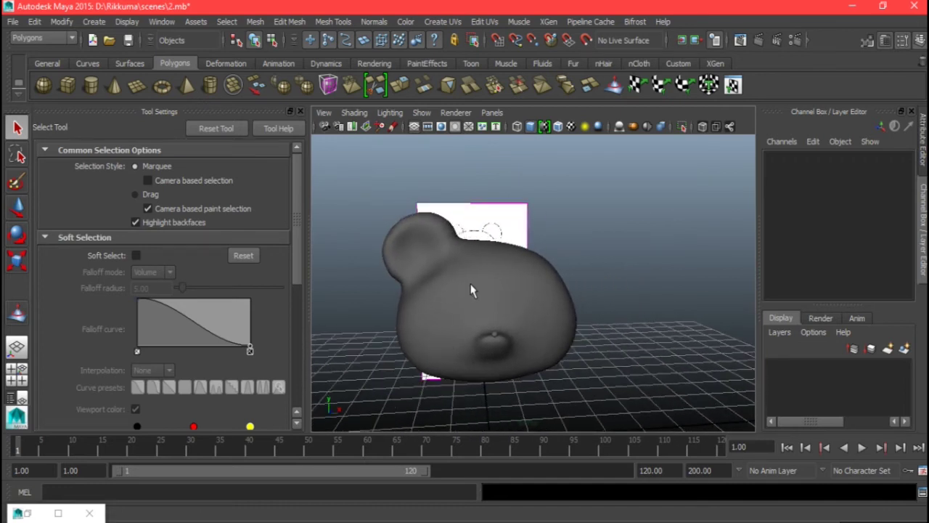
Select the head, show it in the full-size front view, and close the Tool Settings.
{"action": "left_click", "coordinate": [470, 290]}
{"action": "key", "text": "space"}
{"action": "key", "text": "space"}
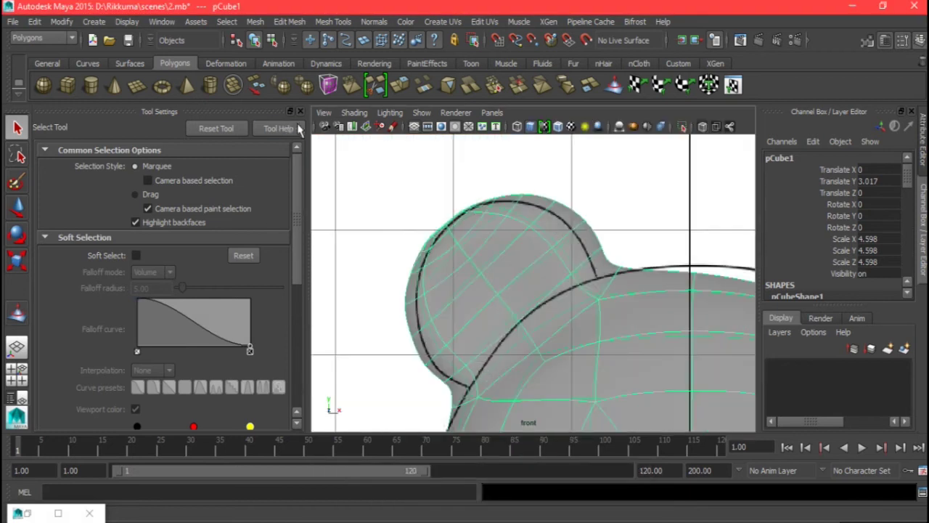
{"action": "left_click", "coordinate": [300, 111]}
Select all faces of the head's earless half in face mode, up to the vertical centre line.
{"action": "scroll", "coordinate": [469, 264], "scroll_direction": "down", "scroll_amount": 10}
{"action": "middle_click_drag", "start_coordinate": [488, 271], "coordinate": [457, 255], "text": "alt"}
{"action": "scroll", "coordinate": [458, 305], "scroll_direction": "up", "scroll_amount": 2}
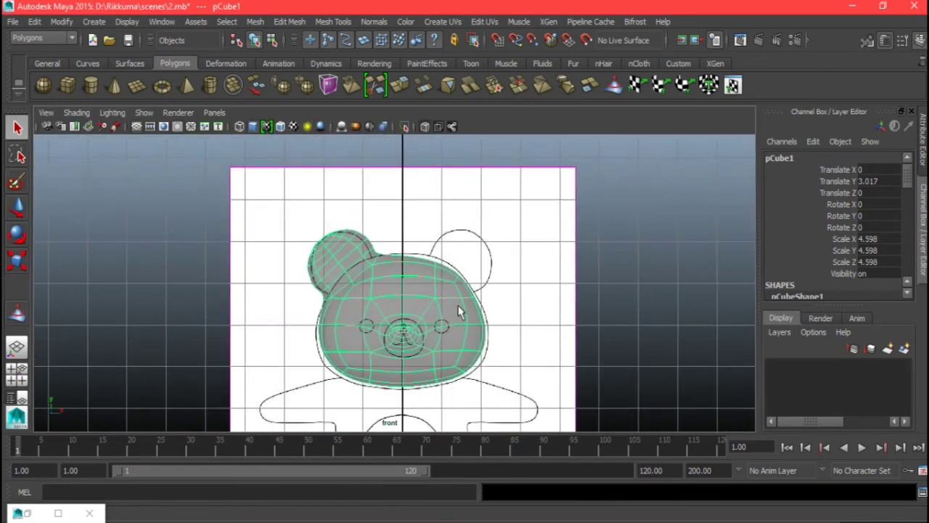
{"action": "middle_click_drag", "start_coordinate": [459, 310], "coordinate": [448, 293], "text": "alt"}
{"action": "right_click_drag", "start_coordinate": [452, 284], "coordinate": [459, 227]}
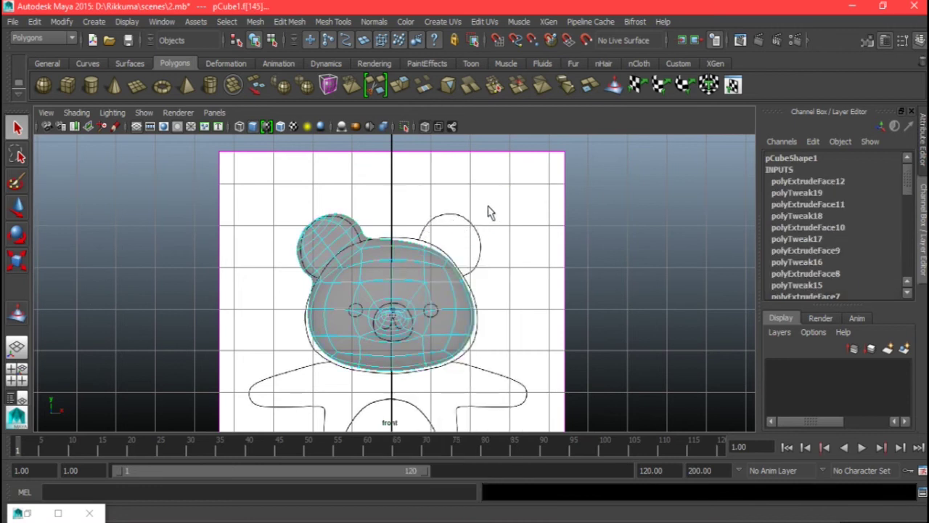
{"action": "left_click_drag", "start_coordinate": [411, 415], "coordinate": [406, 418]}
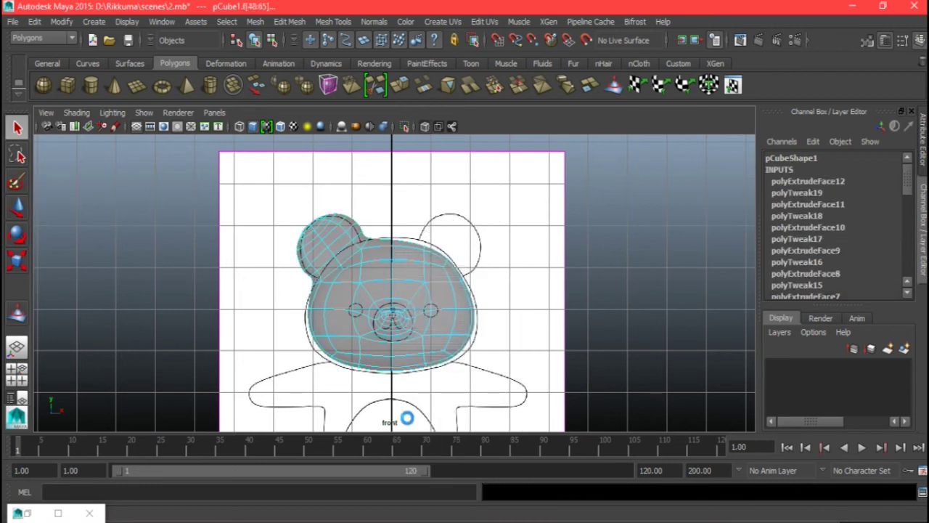
Try deleting the selected faces, inspect the remaining half in the perspective view, and undo the deletion.
{"action": "key", "text": "Delete"}
{"action": "key", "text": "ctrl+z"}
{"action": "key", "text": "Delete"}
{"action": "key", "text": "space"}
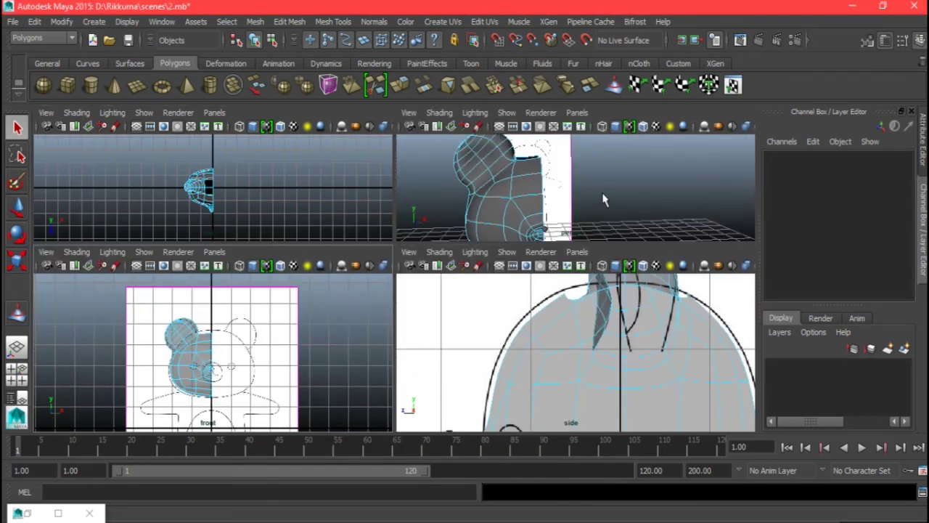
{"action": "key", "text": "space"}
{"action": "left_click_drag", "start_coordinate": [591, 211], "coordinate": [342, 280], "text": "alt"}
{"action": "key", "text": "ctrl+z"}
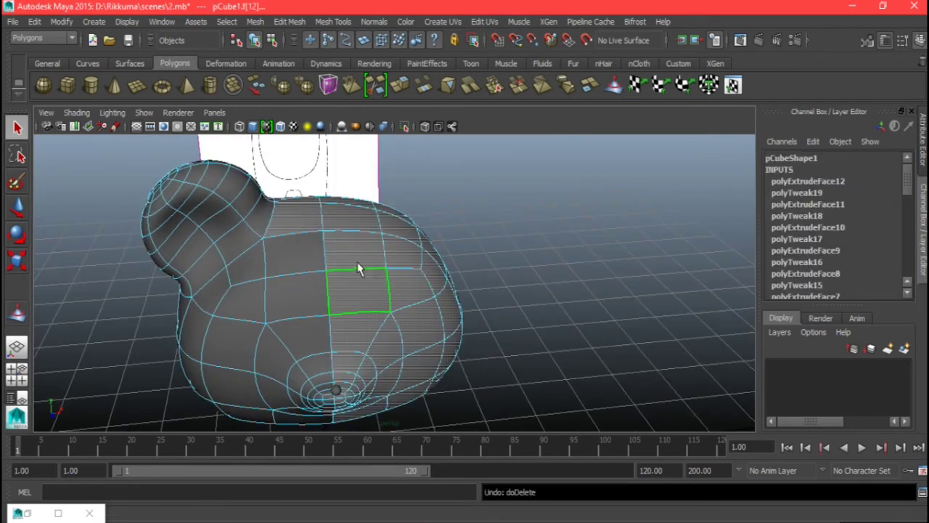
Turn off the smooth preview and delete the earless half's faces, leaving the stray face out of the selection.
{"action": "key", "text": "1"}
{"action": "left_click_drag", "start_coordinate": [321, 269], "coordinate": [331, 188], "text": "alt"}
{"action": "left_click", "coordinate": [292, 187], "text": "ctrl"}
{"action": "key", "text": "Delete"}
Return the remaining half to object mode and mirror its geometry across the centre to complete the head.
{"action": "right_click_drag", "start_coordinate": [234, 280], "coordinate": [287, 187]}
{"action": "left_click", "coordinate": [275, 330]}
{"action": "middle_click_drag", "start_coordinate": [296, 267], "coordinate": [298, 207], "text": "alt"}
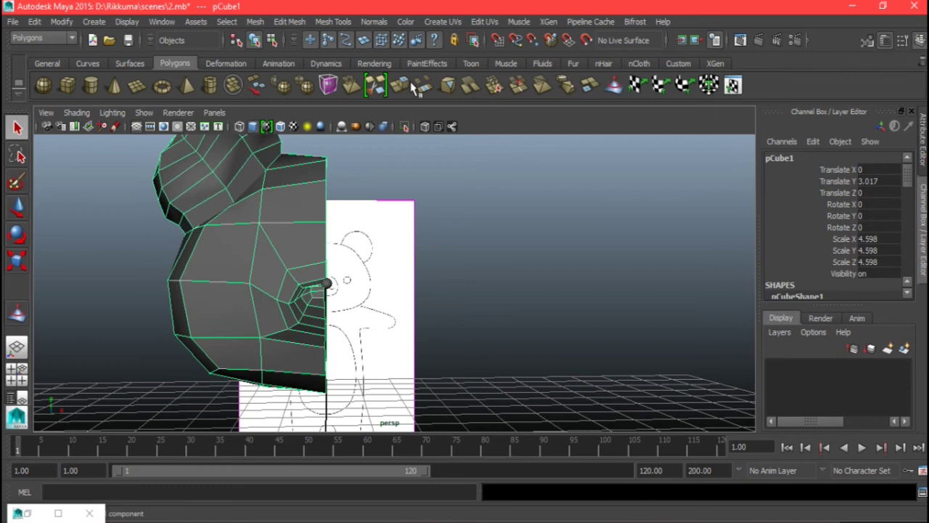
{"action": "left_click", "coordinate": [284, 88]}
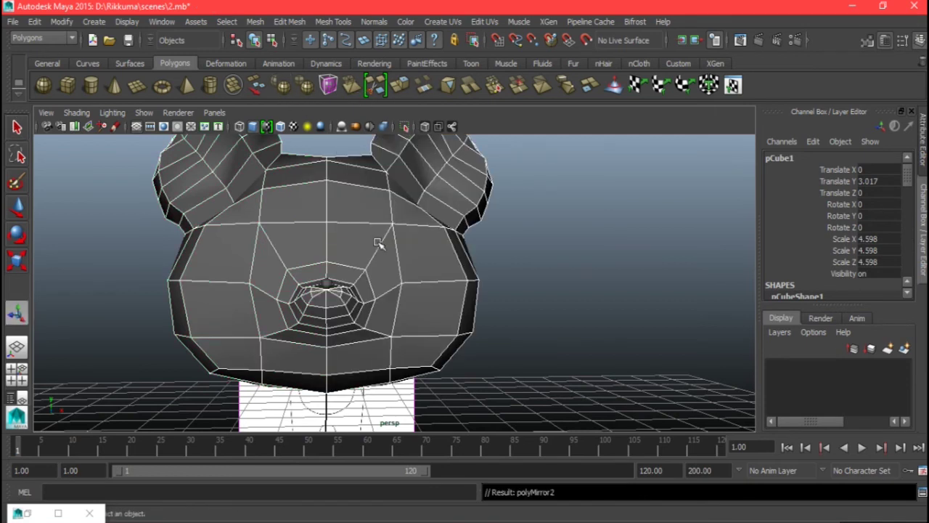
Select the column of vertices along the head's centre seam and merge them.
{"action": "middle_click_drag", "start_coordinate": [359, 213], "coordinate": [359, 223], "text": "alt"}
{"action": "right_click_drag", "start_coordinate": [358, 194], "coordinate": [315, 193]}
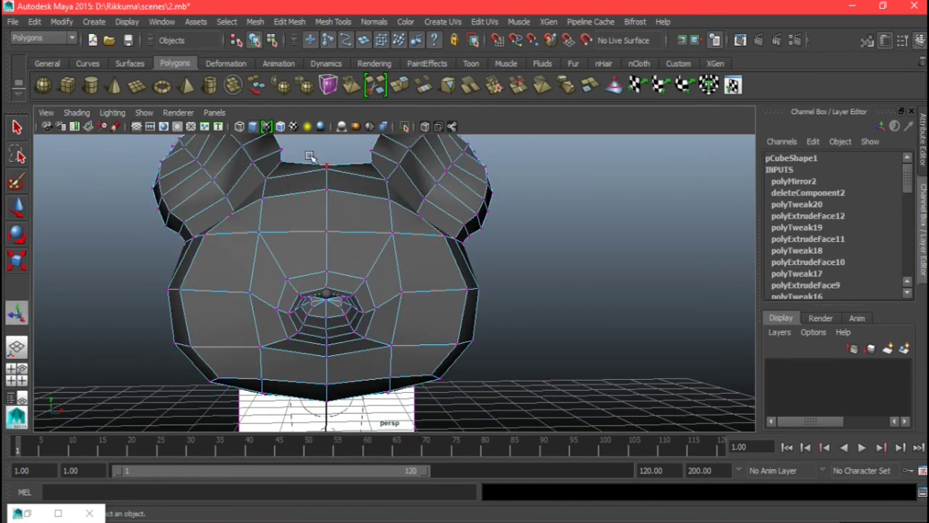
{"action": "left_click_drag", "start_coordinate": [345, 365], "coordinate": [346, 363]}
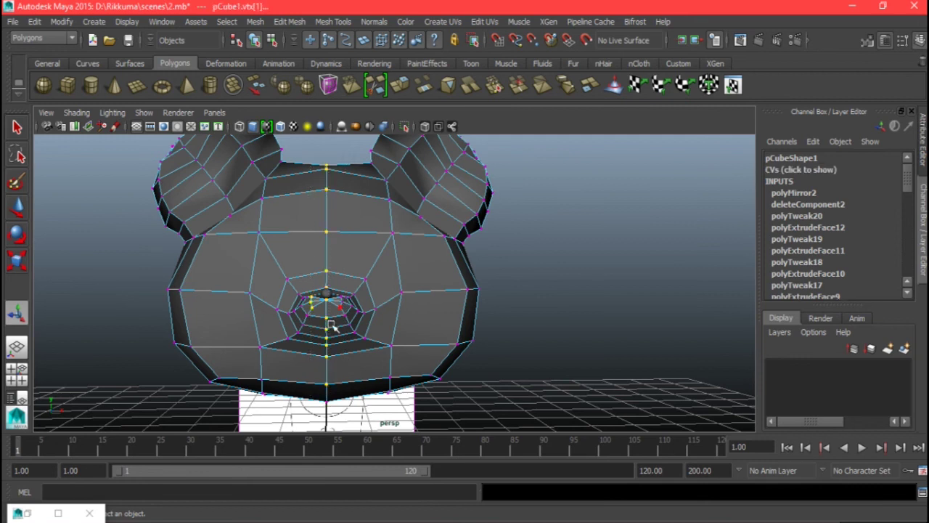
{"action": "middle_click_drag", "start_coordinate": [345, 270], "coordinate": [349, 296], "text": "alt"}
{"action": "left_click", "coordinate": [327, 164]}
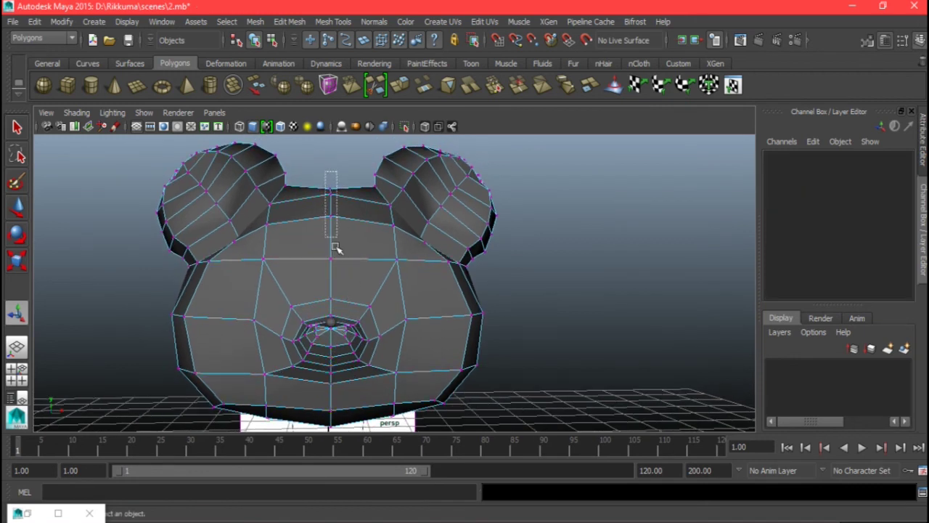
{"action": "left_click_drag", "start_coordinate": [339, 450], "coordinate": [338, 466]}
{"action": "left_click_drag", "start_coordinate": [402, 329], "coordinate": [312, 374], "text": "alt"}
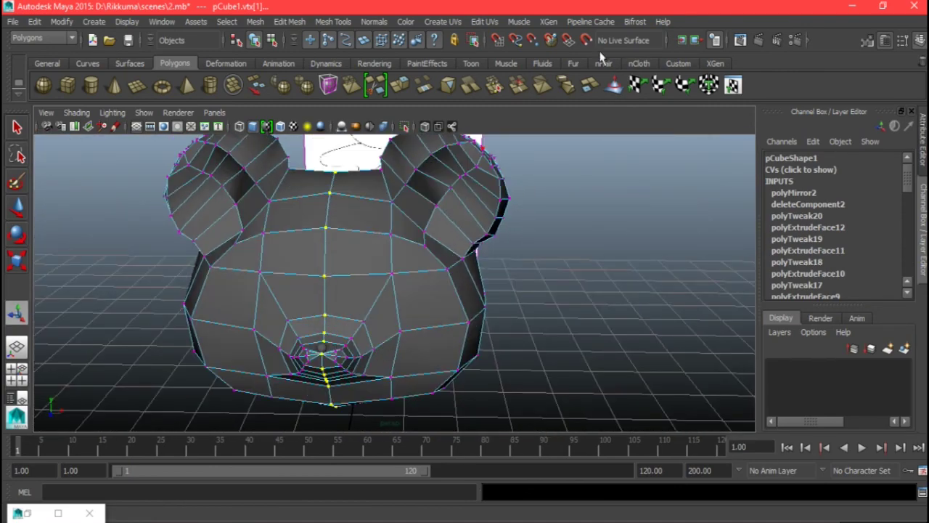
{"action": "left_click", "coordinate": [494, 85]}
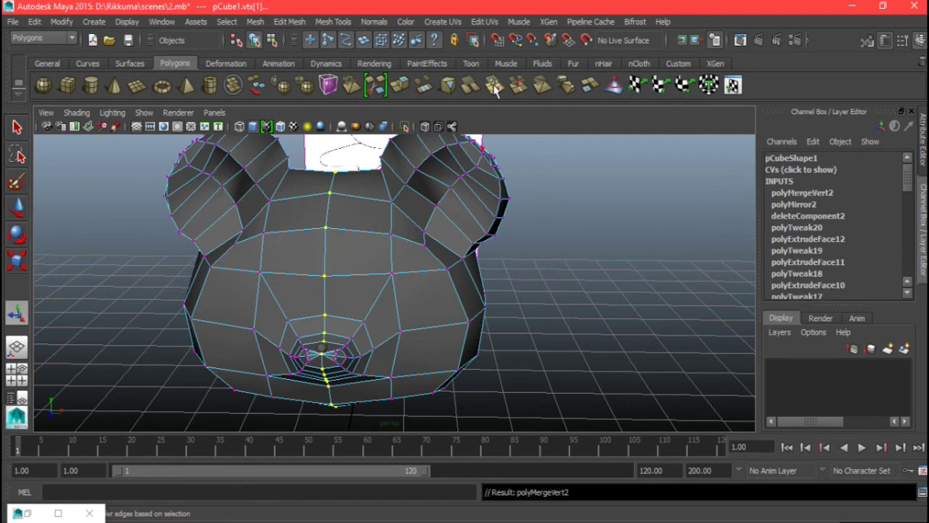
Return the head to object mode, turn on its smooth preview, and deselect it to view the shaded result.
{"action": "right_click_drag", "start_coordinate": [373, 256], "coordinate": [425, 180]}
{"action": "left_click", "coordinate": [456, 297]}
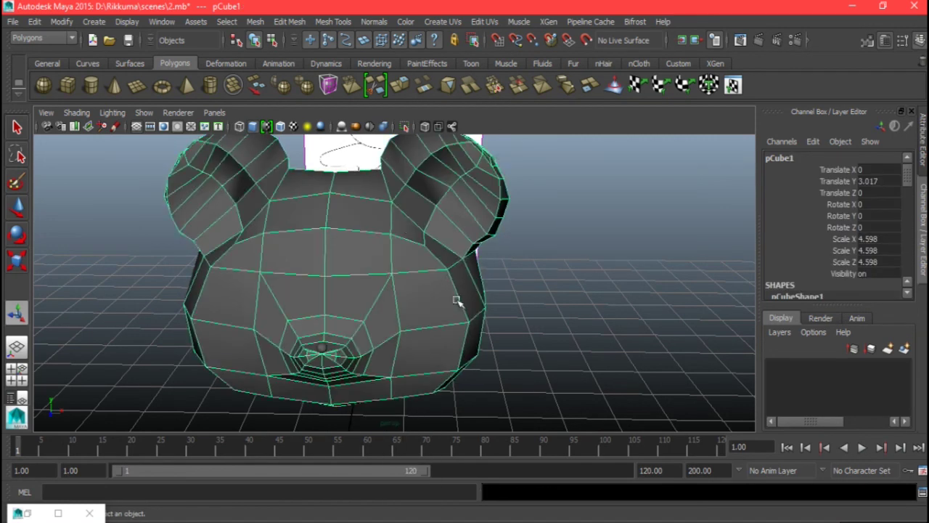
{"action": "left_click_drag", "start_coordinate": [455, 297], "coordinate": [463, 298], "text": "alt"}
{"action": "key", "text": "3"}
{"action": "left_click", "coordinate": [554, 308]}
{"action": "left_click_drag", "start_coordinate": [541, 327], "coordinate": [500, 339], "text": "alt"}
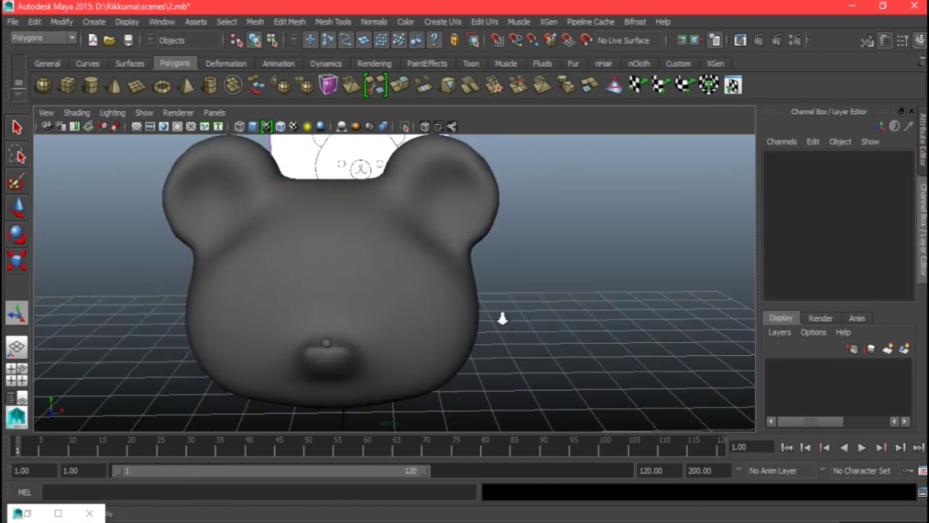